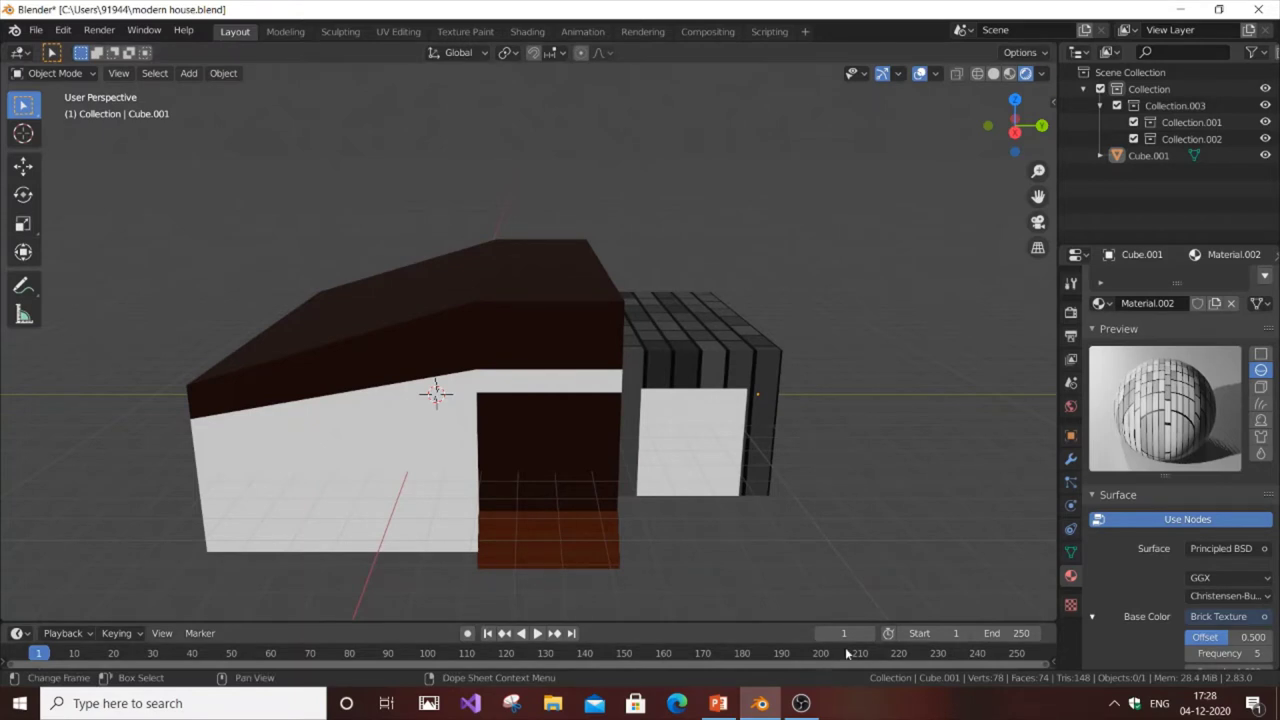
- Select Cube.001, the modern house mesh, so it is outlined orange in the viewport
left_click(680, 485)
middle_click_drag(680, 485, 678, 486)
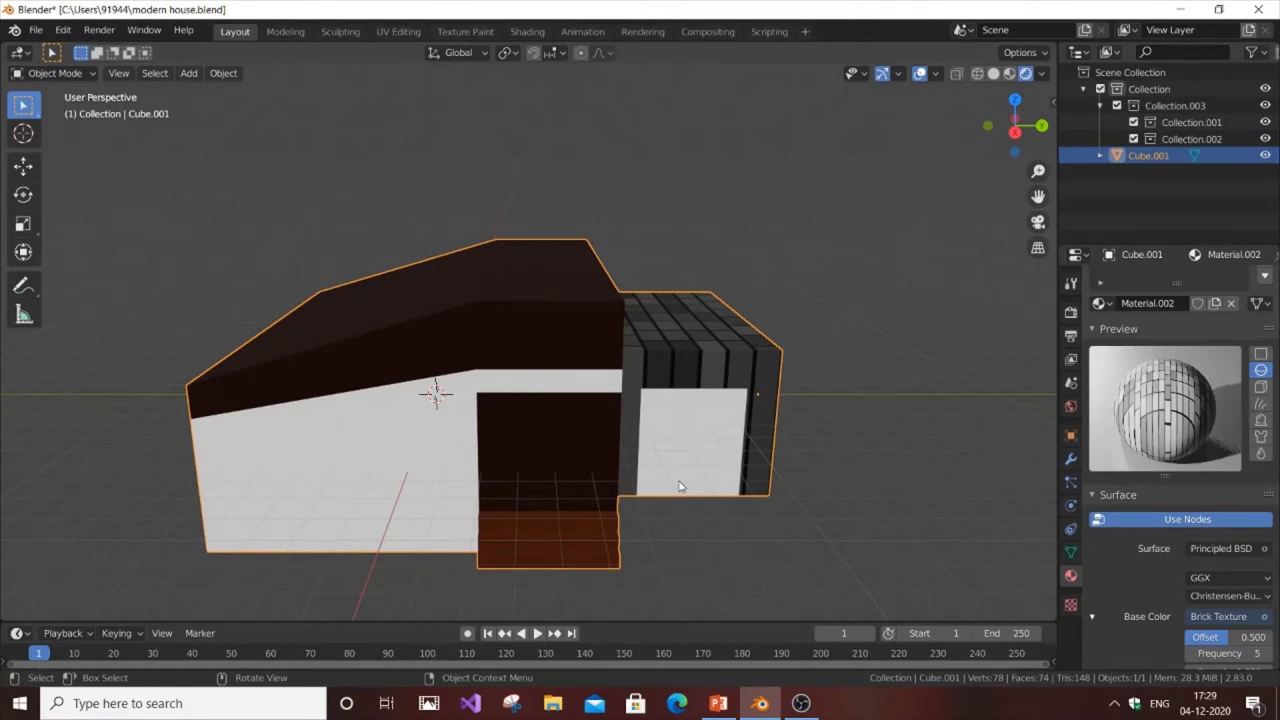
left_click(830, 341)
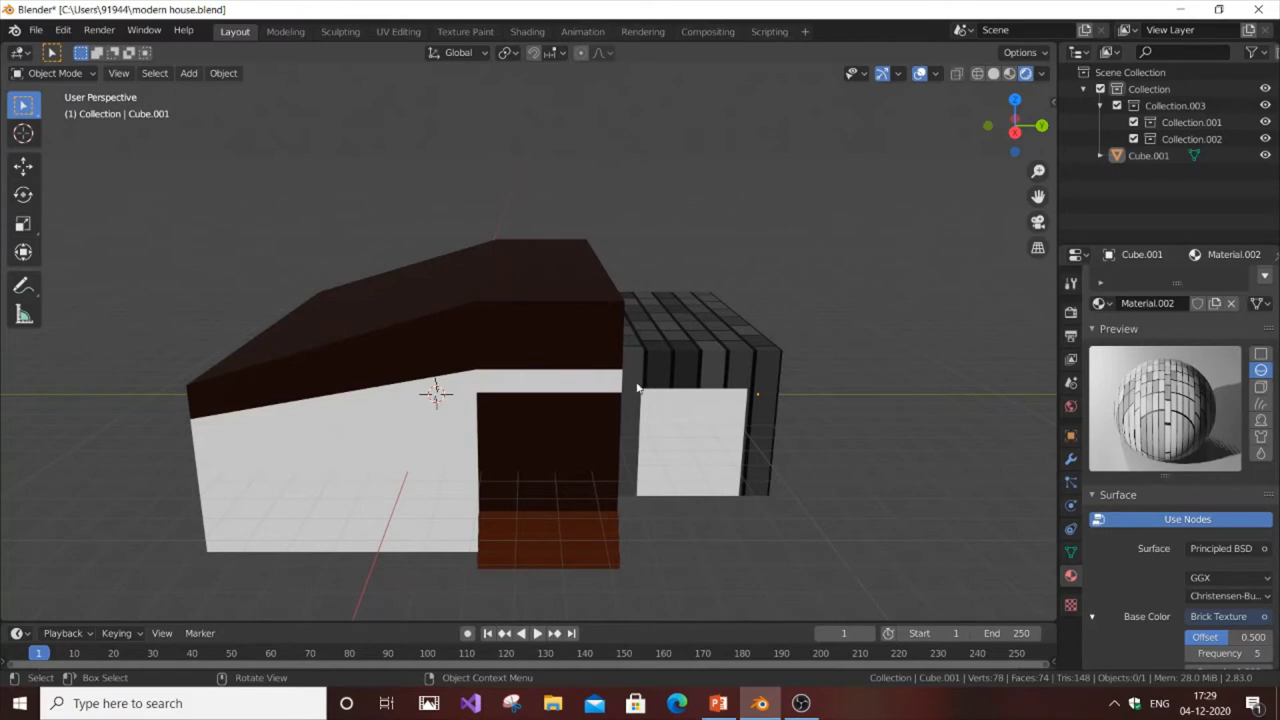
left_click(574, 398)
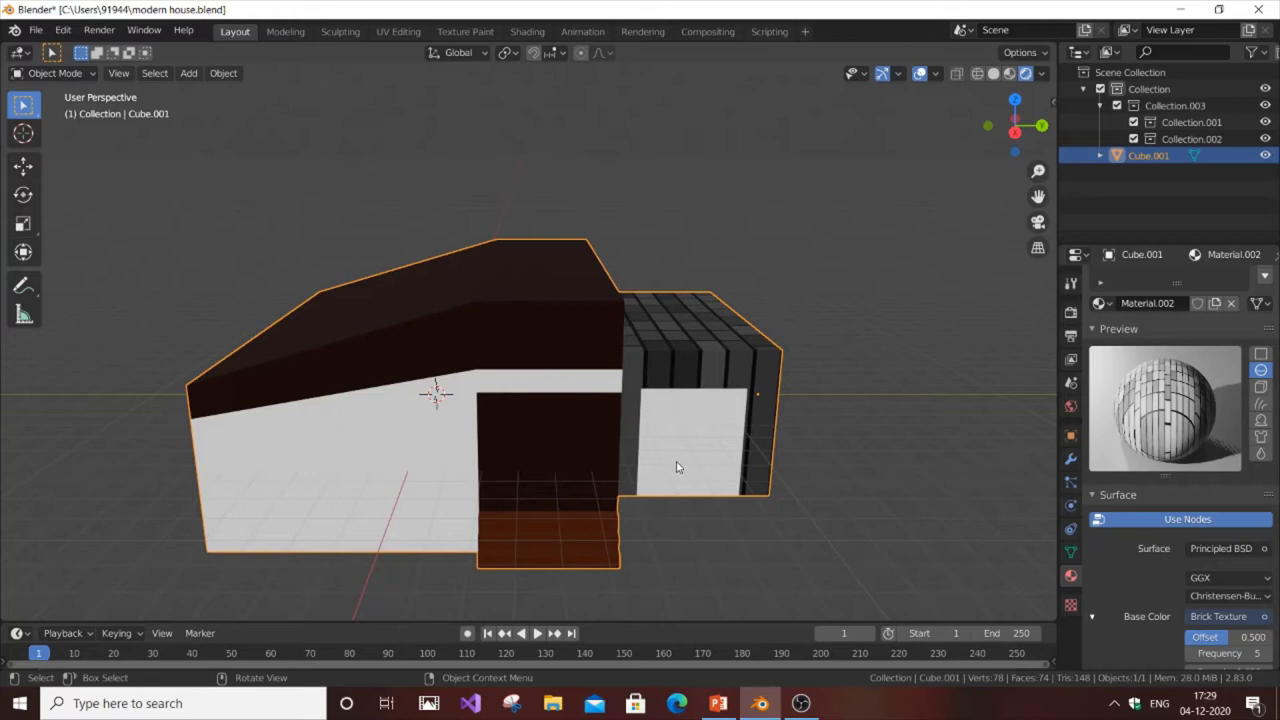
middle_click_drag(676, 467, 663, 454)
left_click(821, 497)
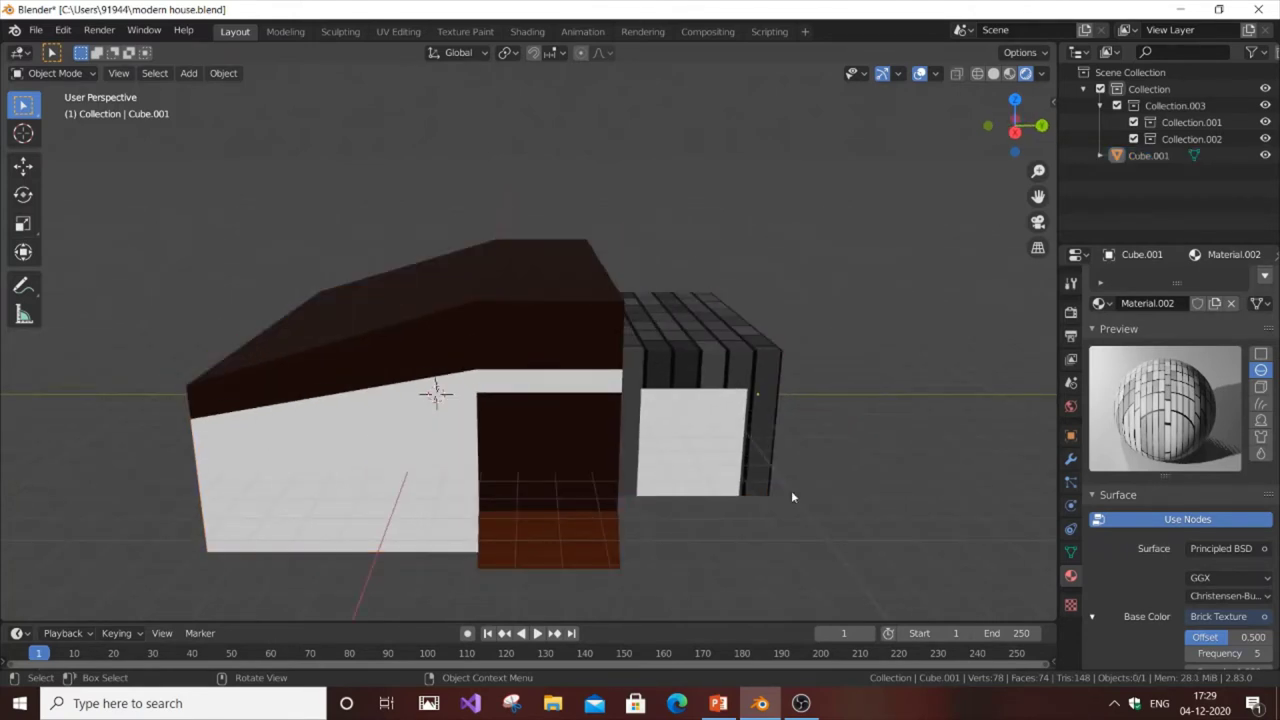
left_click(587, 437)
left_click(839, 405)
left_click(722, 398)
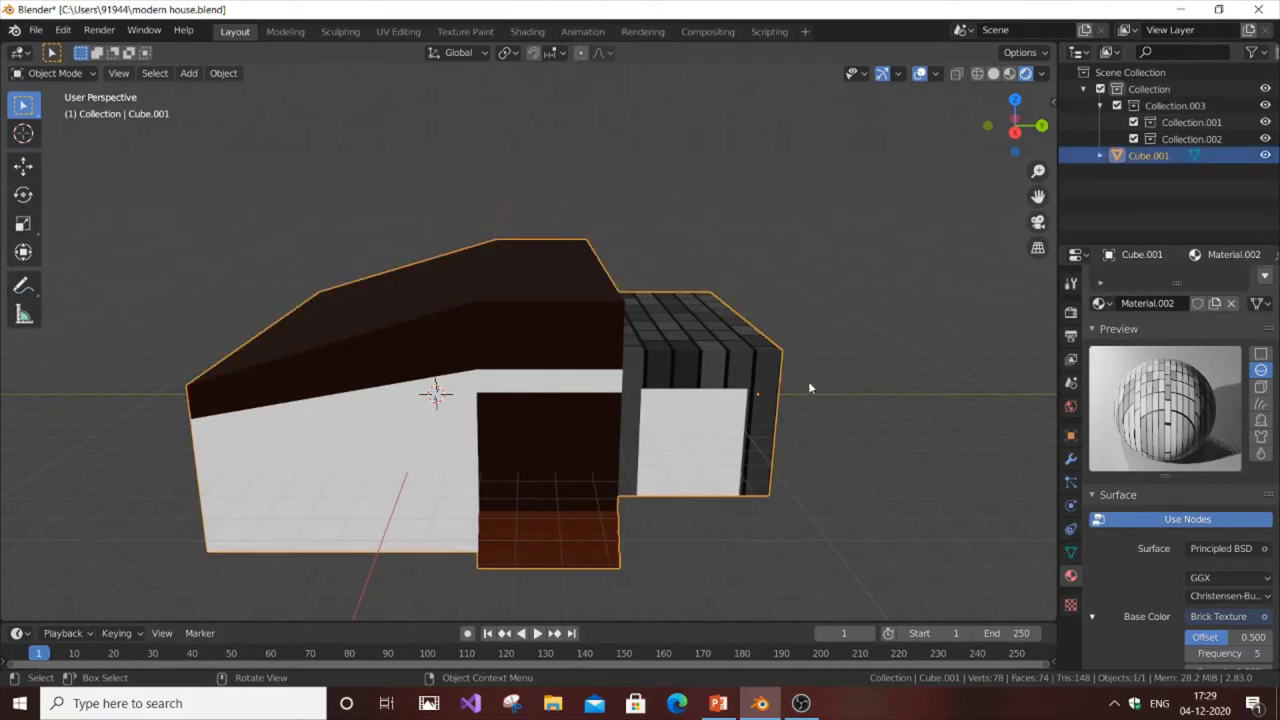
left_click(830, 402)
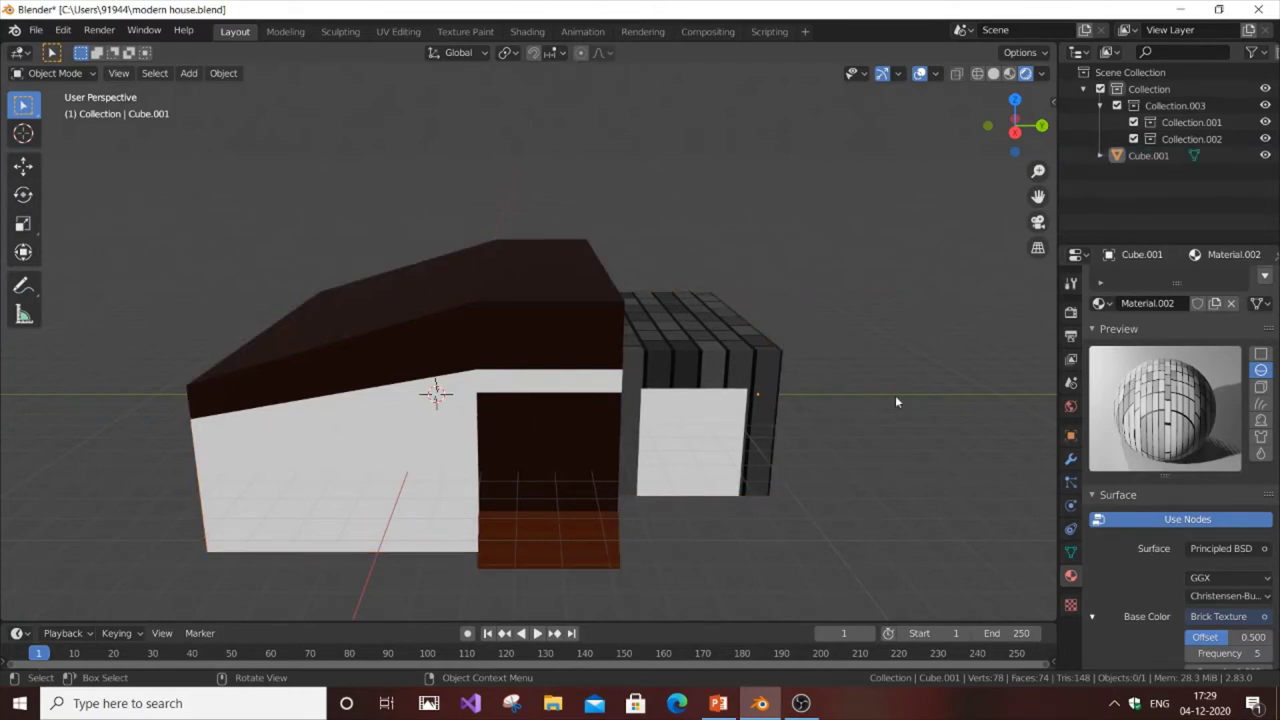
left_click(630, 378)
left_click(823, 386)
left_click(706, 390)
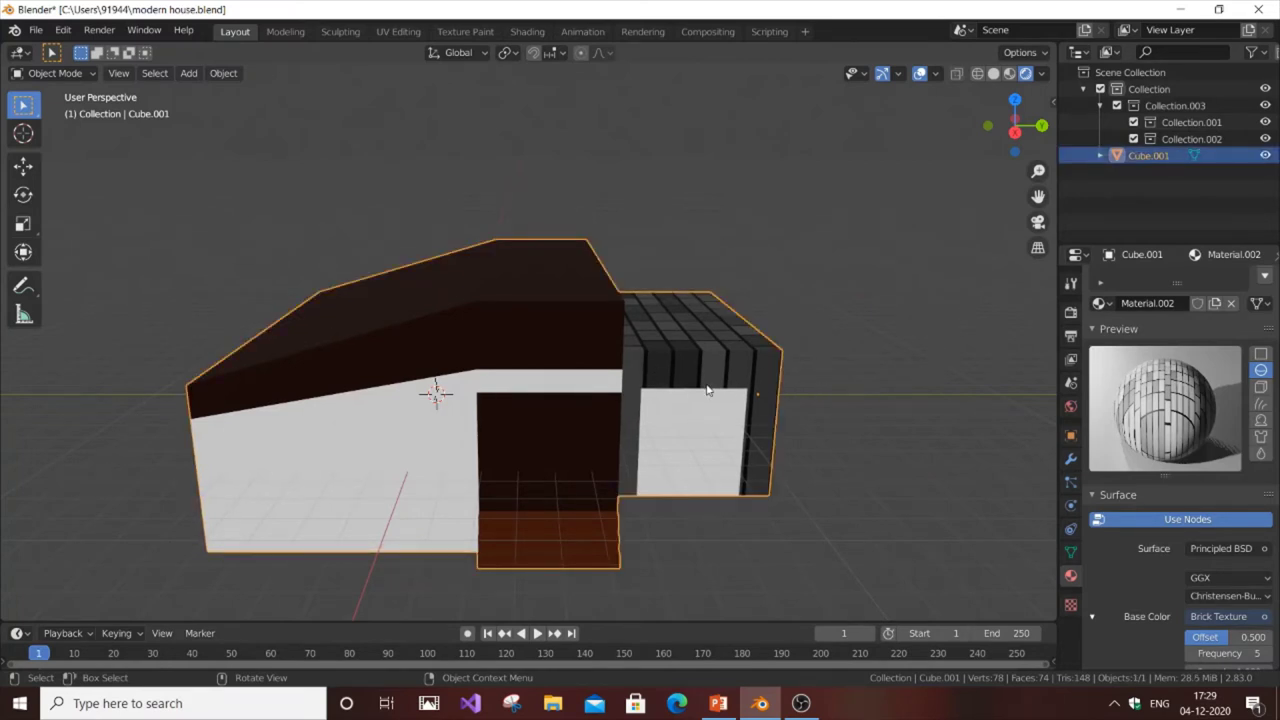
left_click(898, 372)
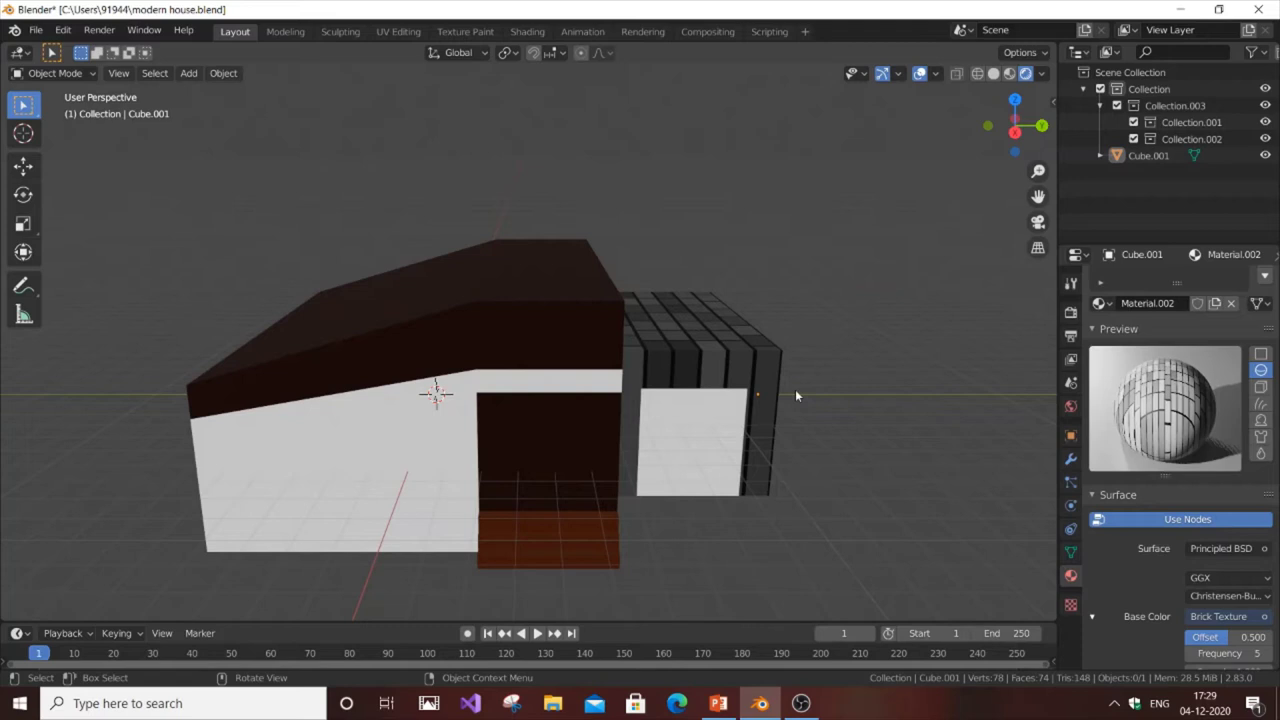
left_click(706, 417)
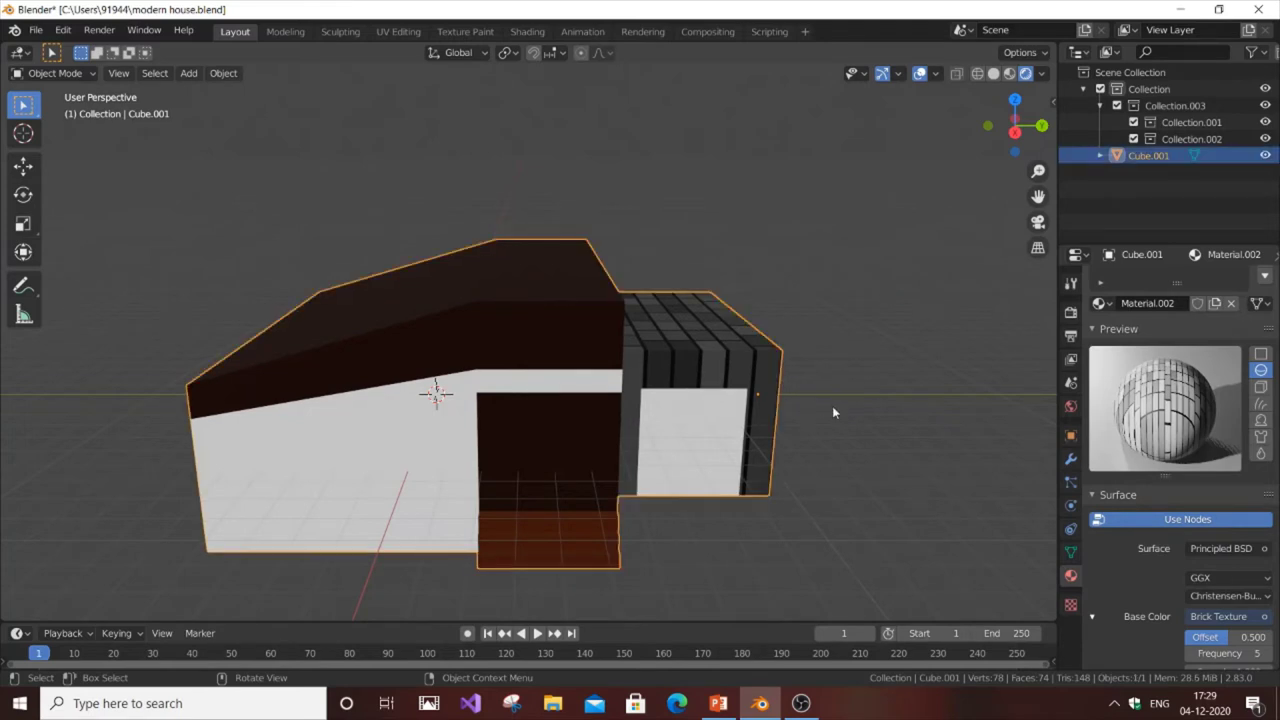
left_click(833, 410)
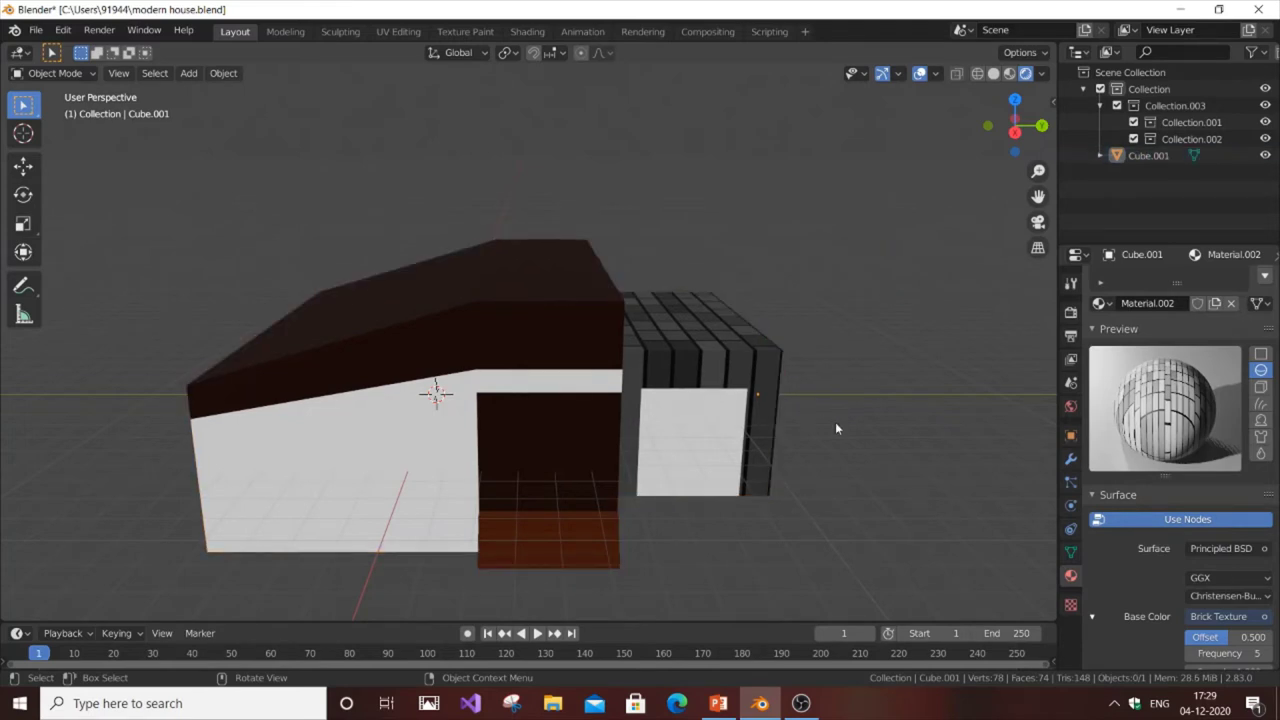
- Export the scene as FBX to the Desktop as modern house.fbx, with Forward set to Z Forward
left_click(35, 31)
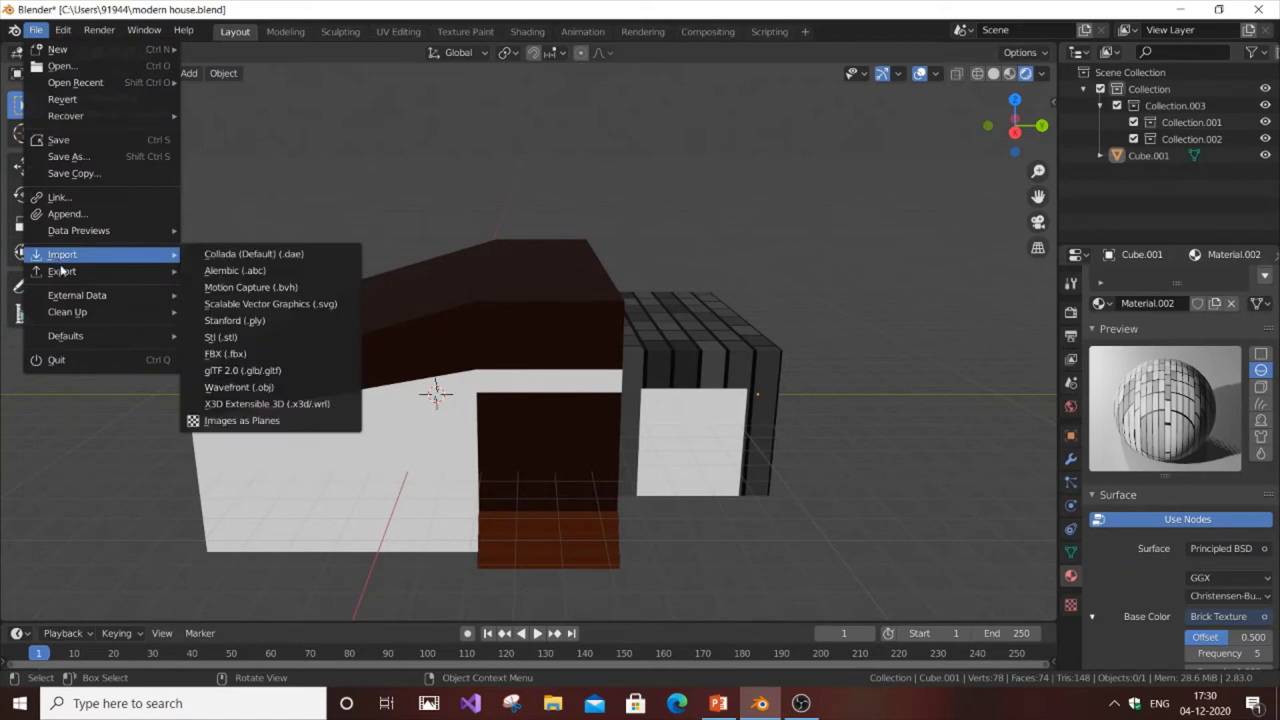
mouse_move(78, 276)
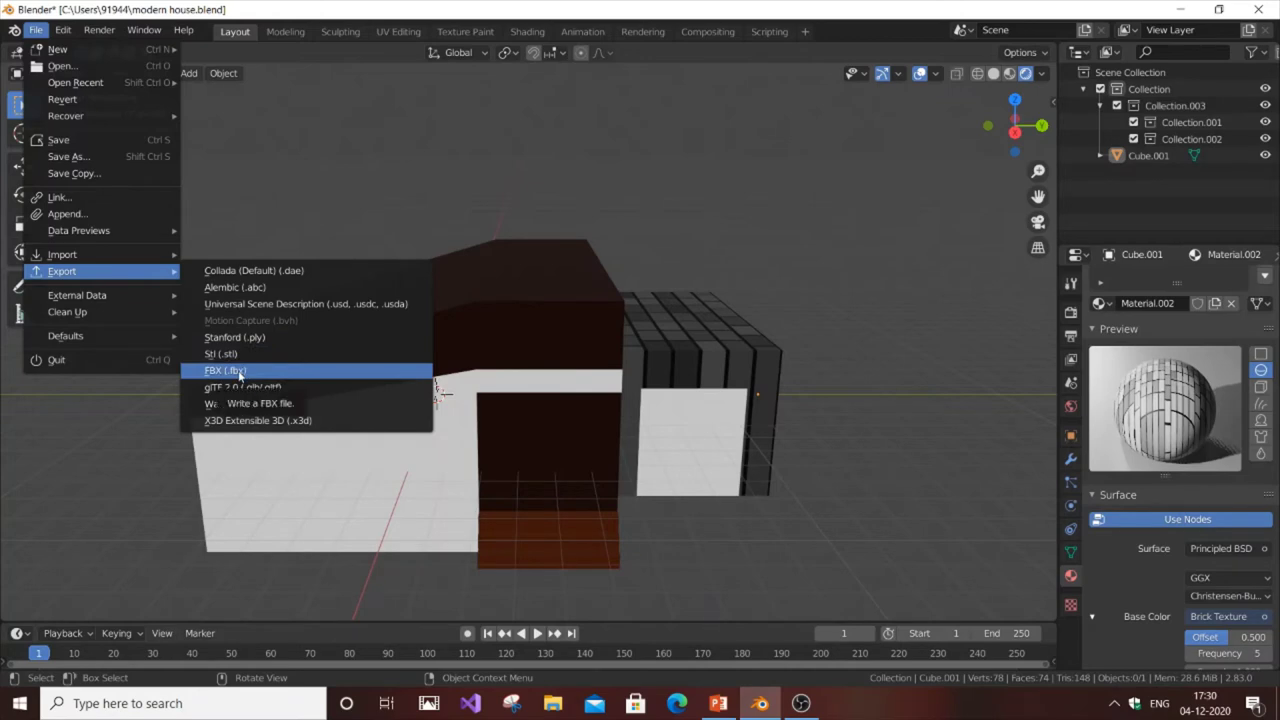
left_click(239, 374)
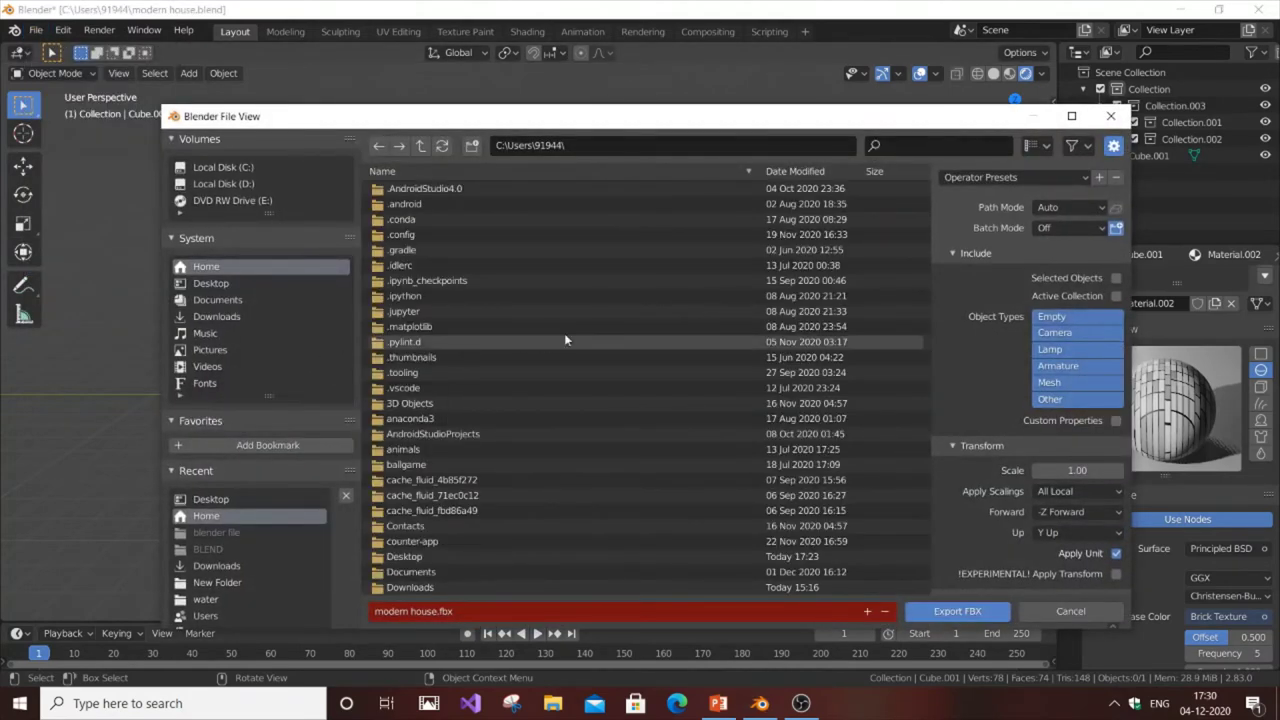
left_click_drag(915, 122, 908, 50)
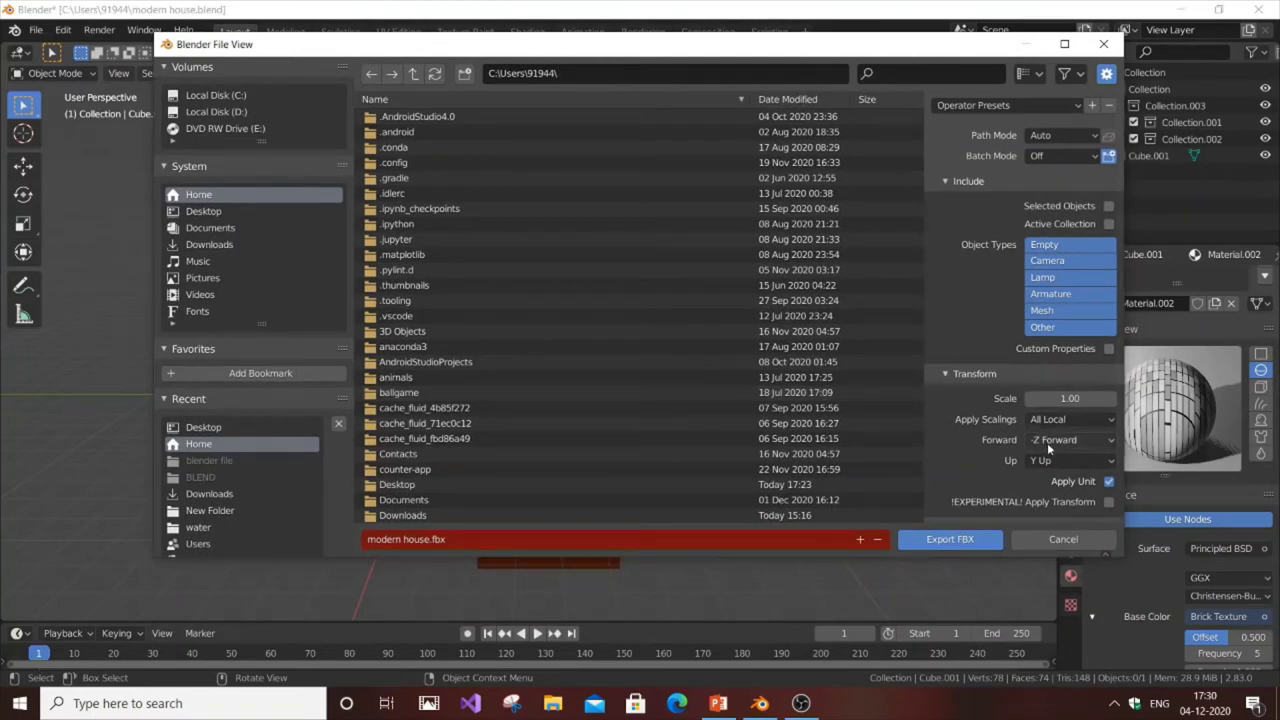
left_click(1078, 442)
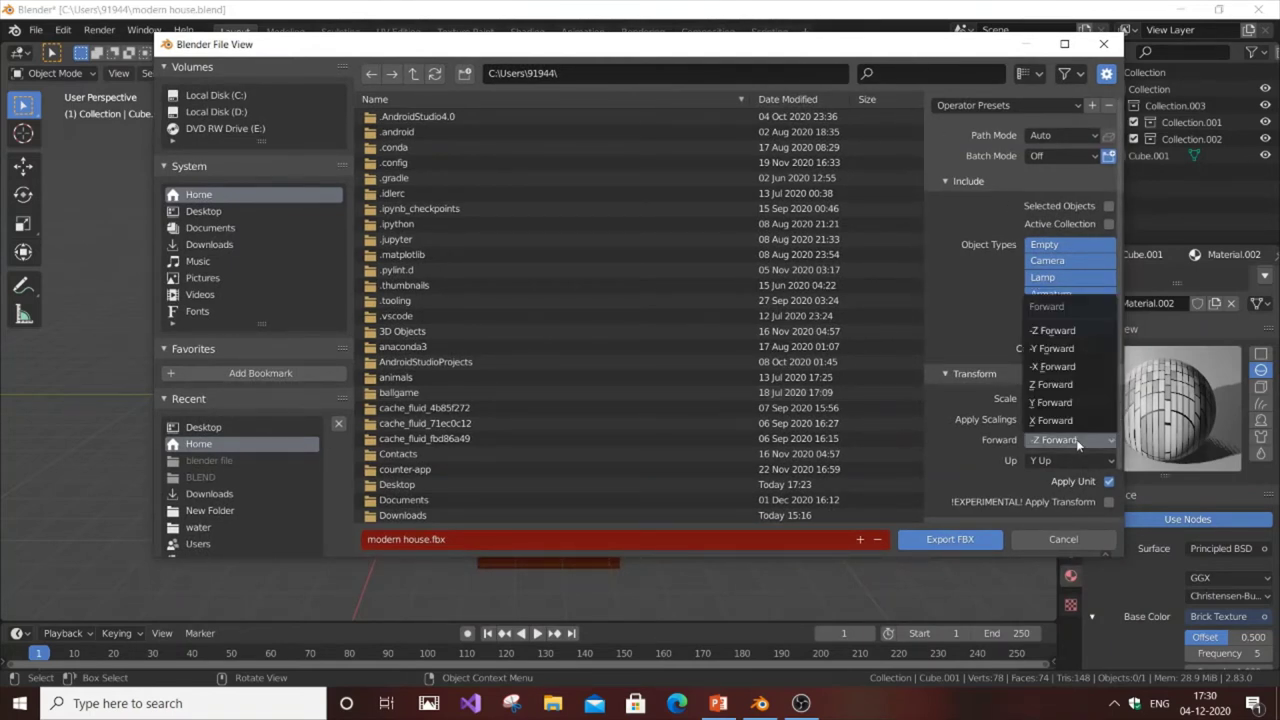
left_click(1053, 390)
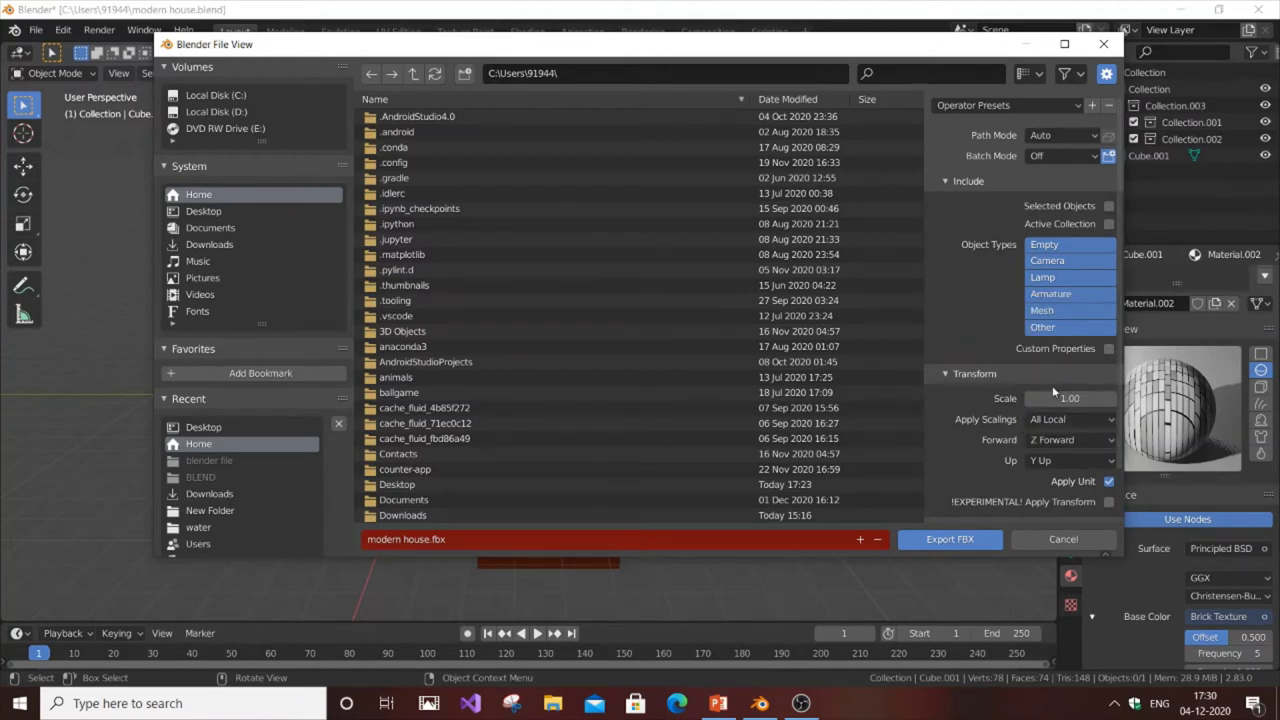
left_click(219, 214)
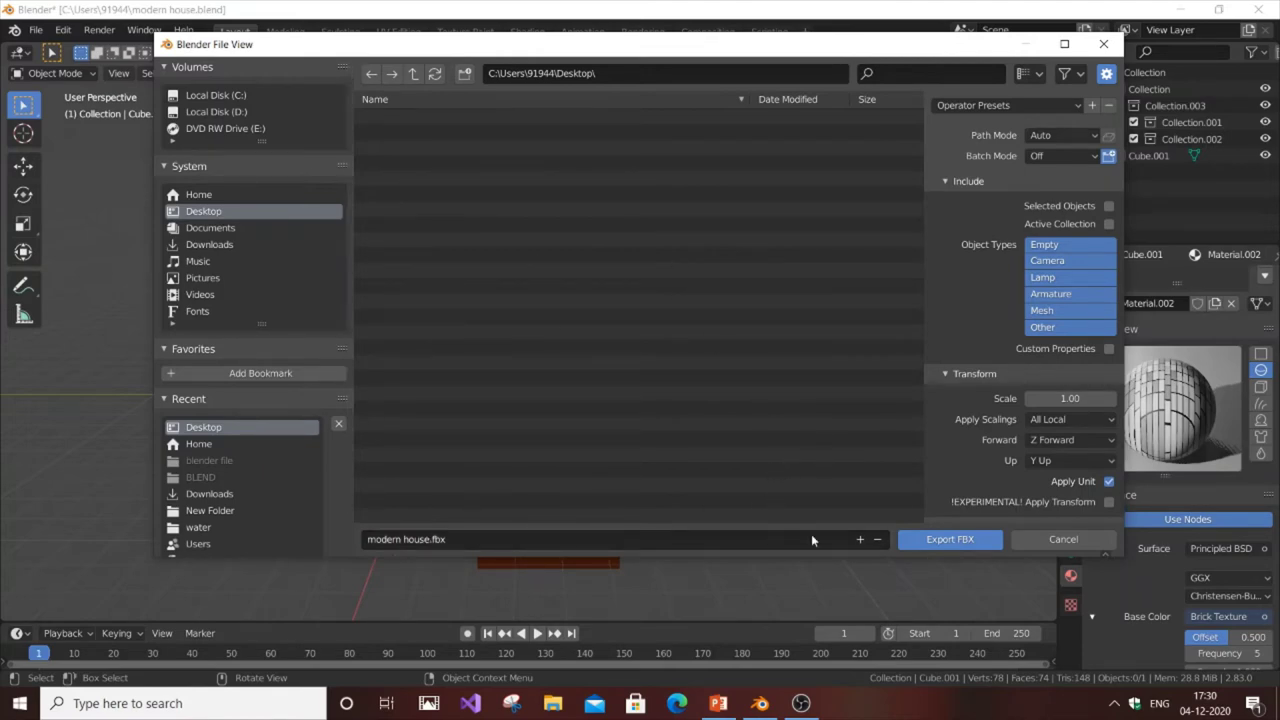
left_click(932, 543)
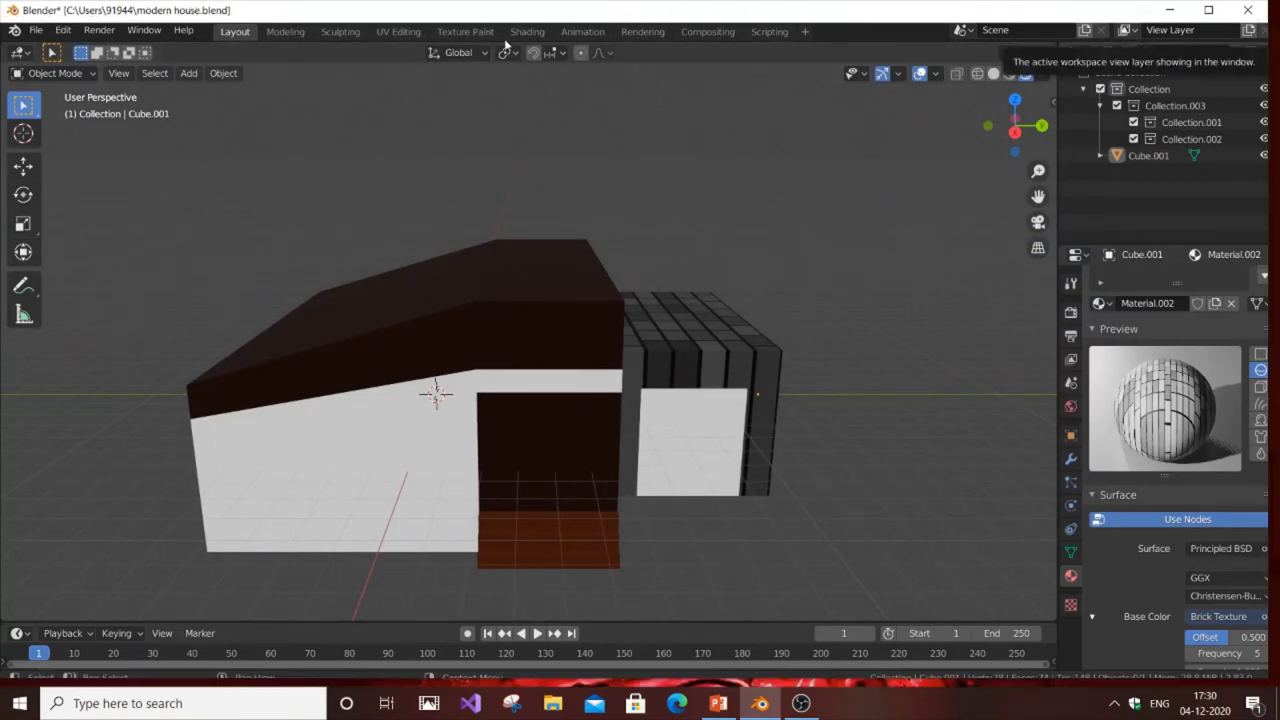
- Open the desktop modern house.fbx in 3D Viewer and rotate the preview to the door side
left_click_drag(528, 92, 475, 24)
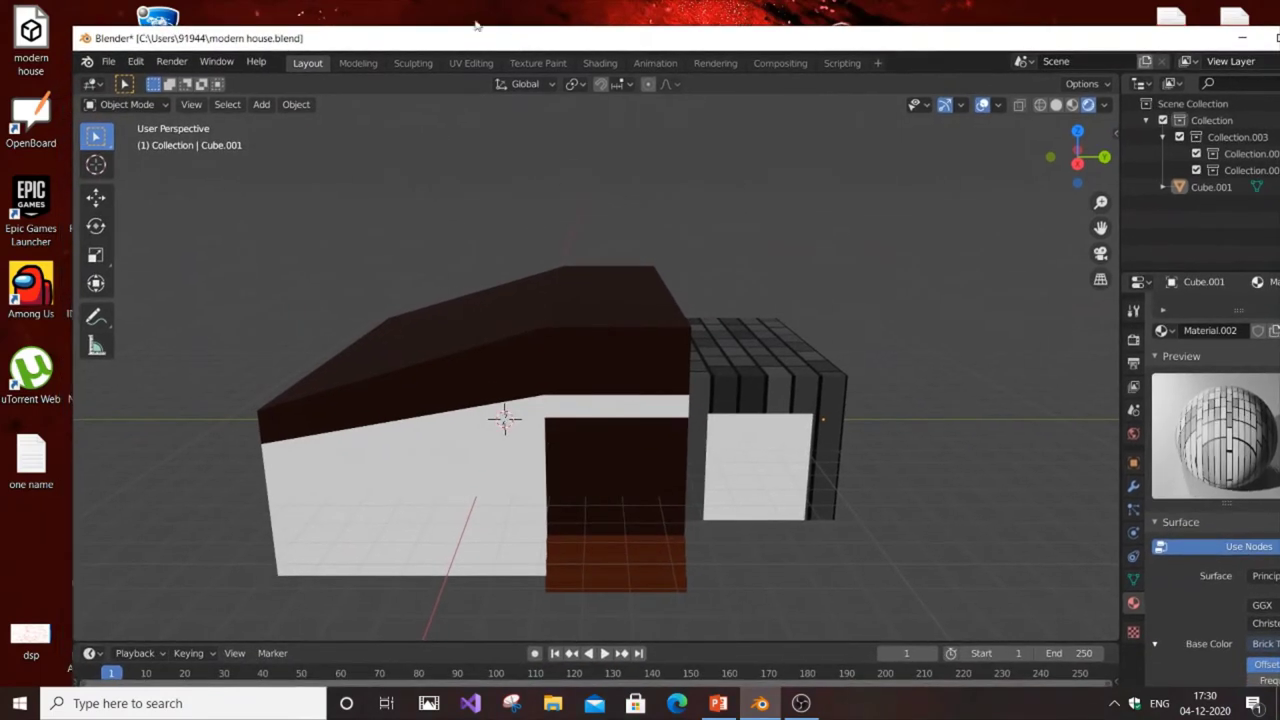
double_click(22, 38)
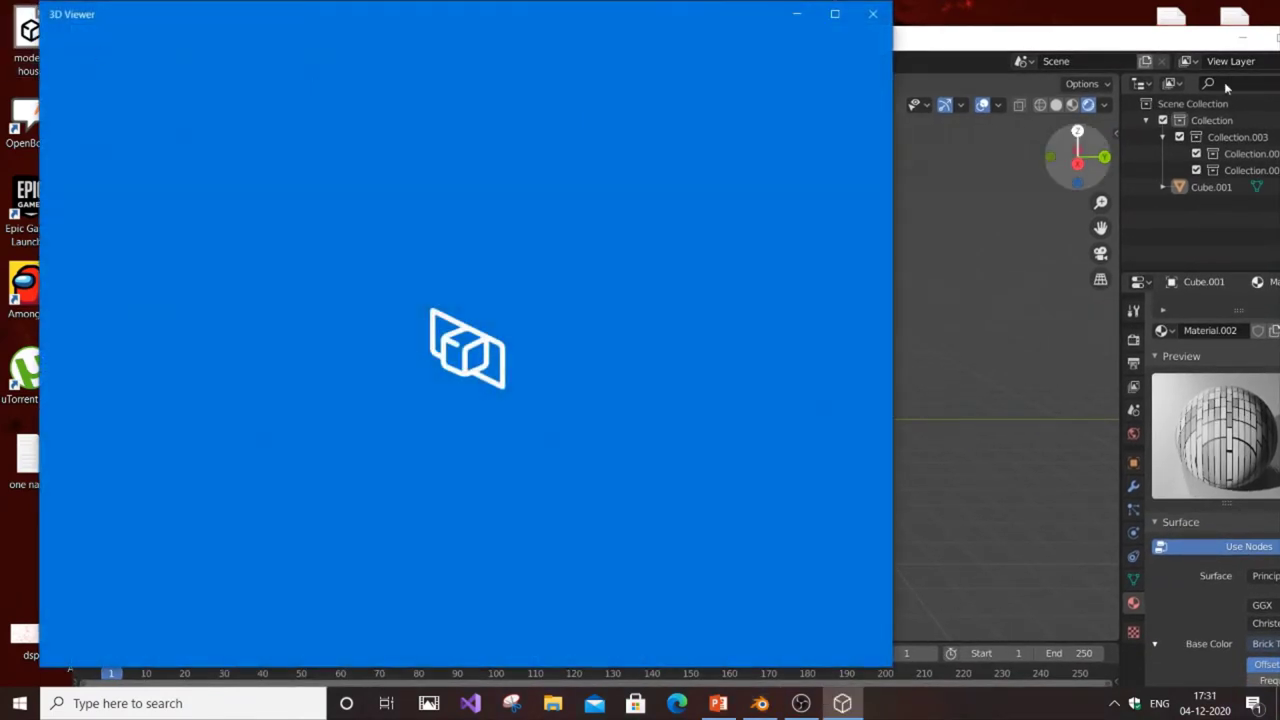
left_click_drag(1145, 42, 1077, 42)
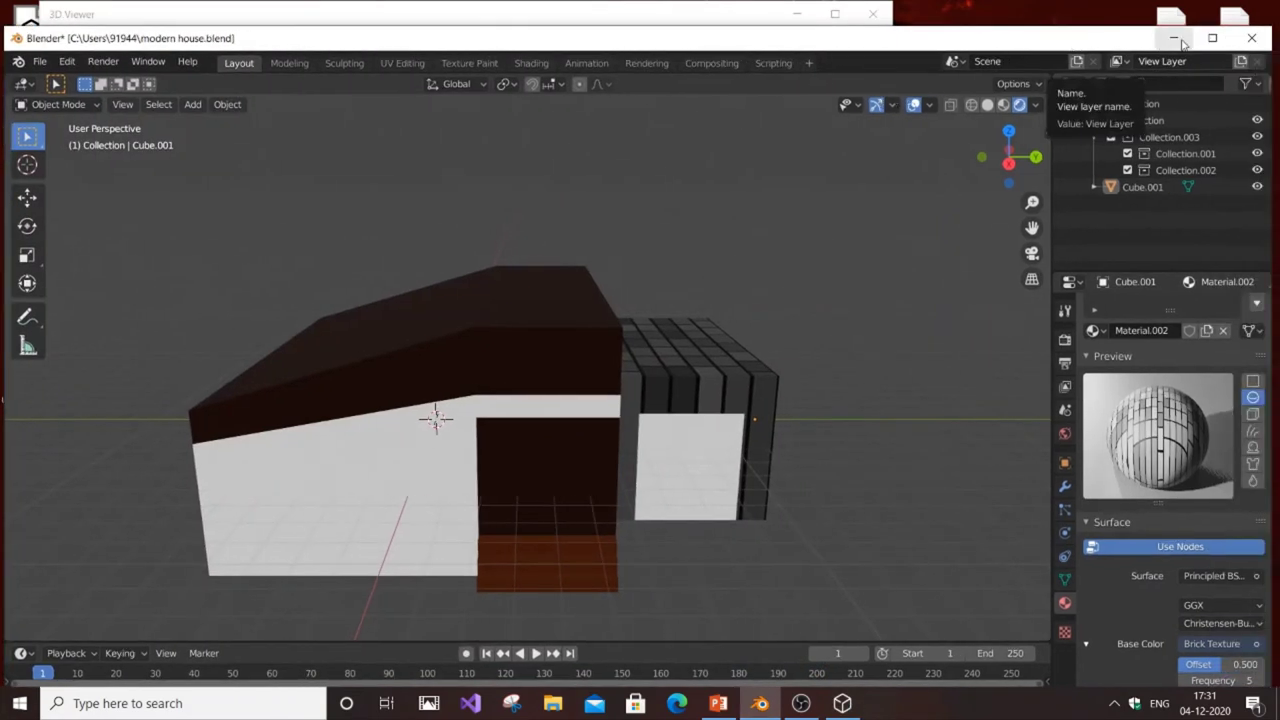
left_click(670, 12)
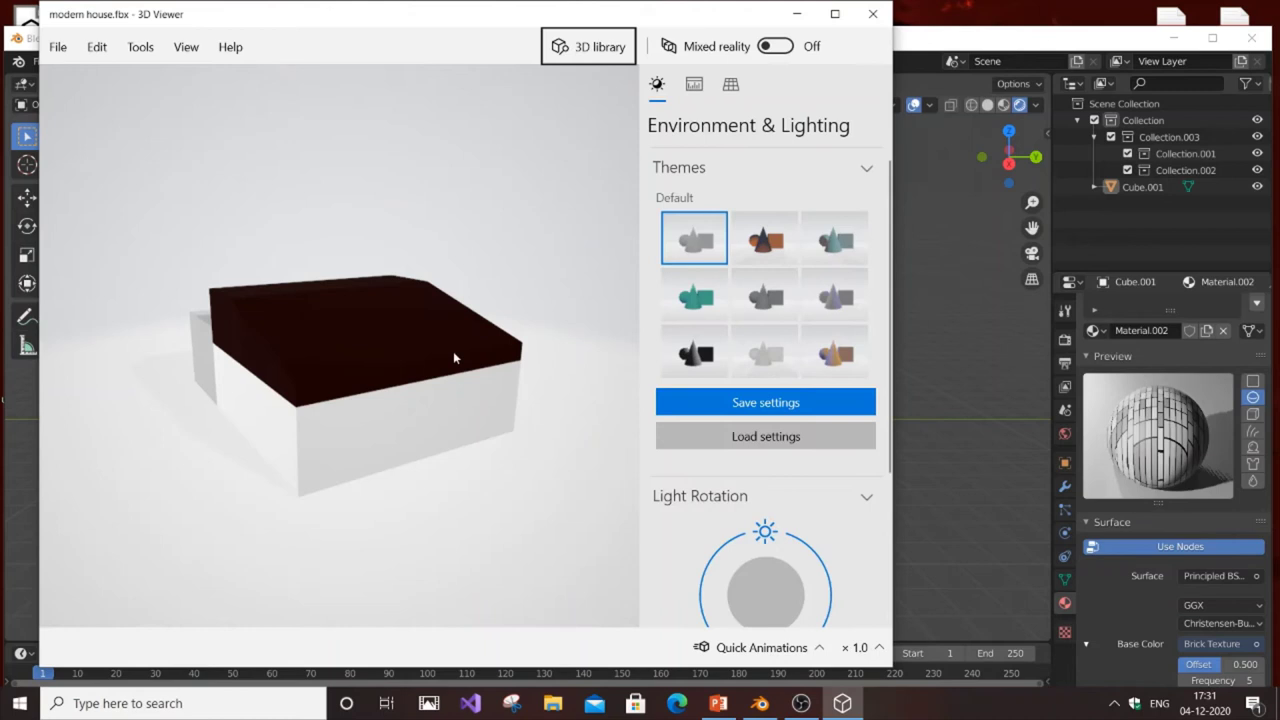
left_click_drag(453, 351, 320, 342)
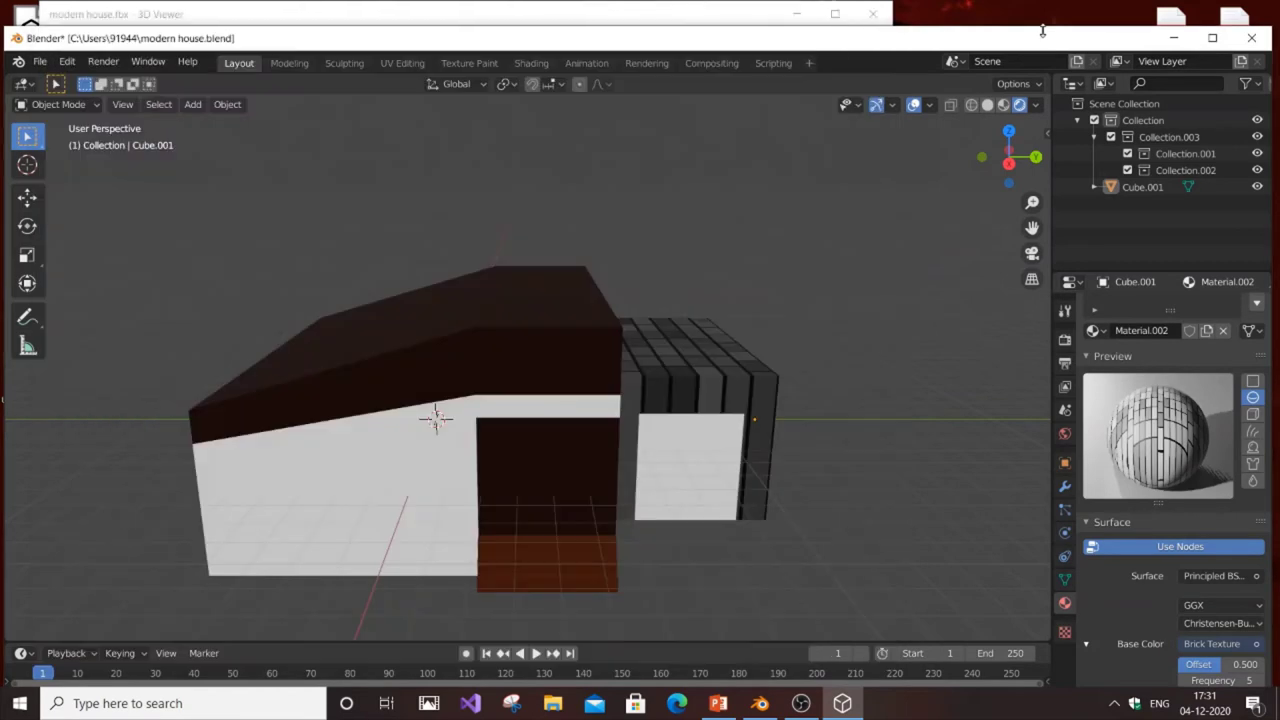
- Close Blender, choosing Don't Save
left_click(1242, 37)
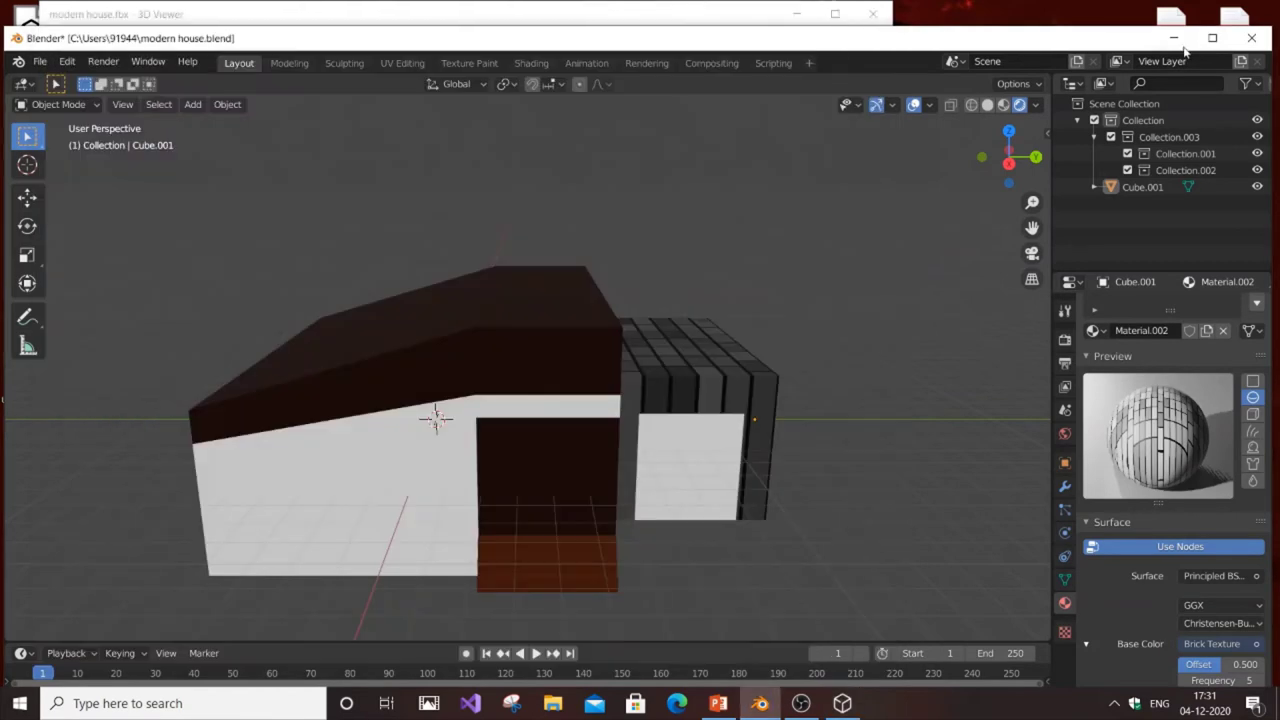
left_click(1248, 37)
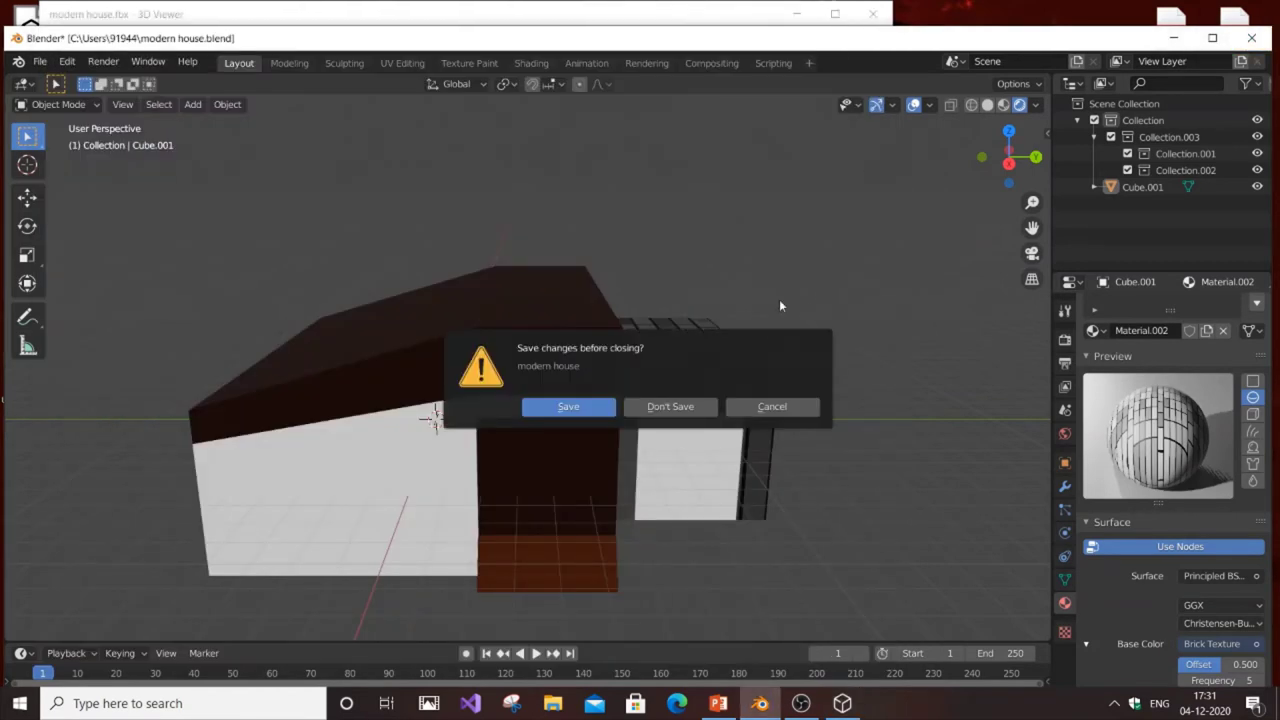
left_click(668, 406)
- Maximise 3D Viewer, orbit the house, and search Windows for '3d view'
left_click(834, 15)
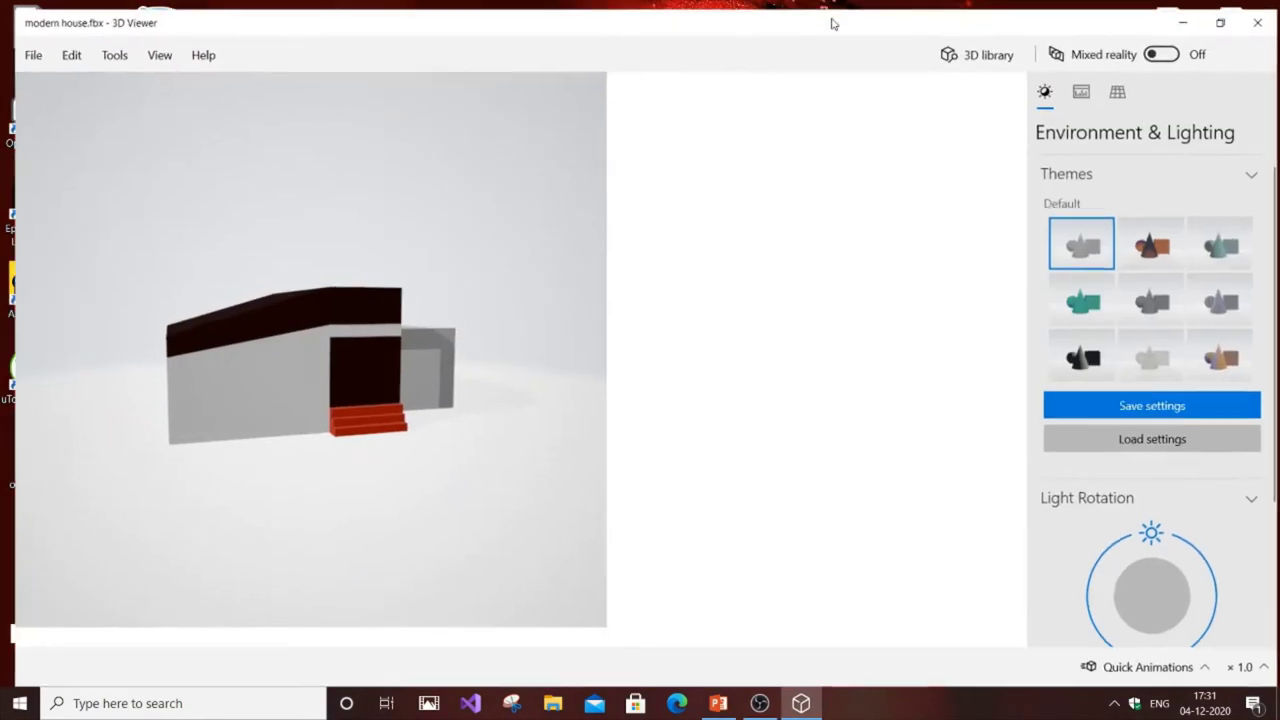
left_click_drag(765, 361, 783, 339)
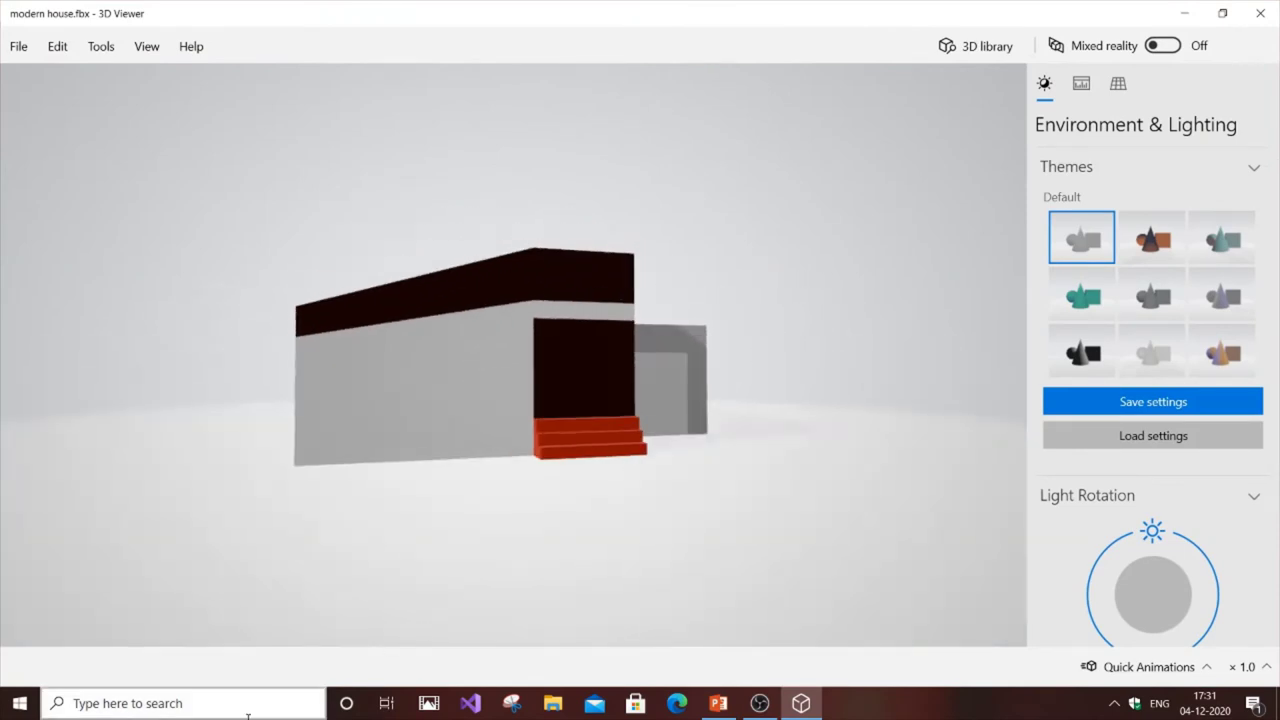
left_click(150, 703)
type("3d")
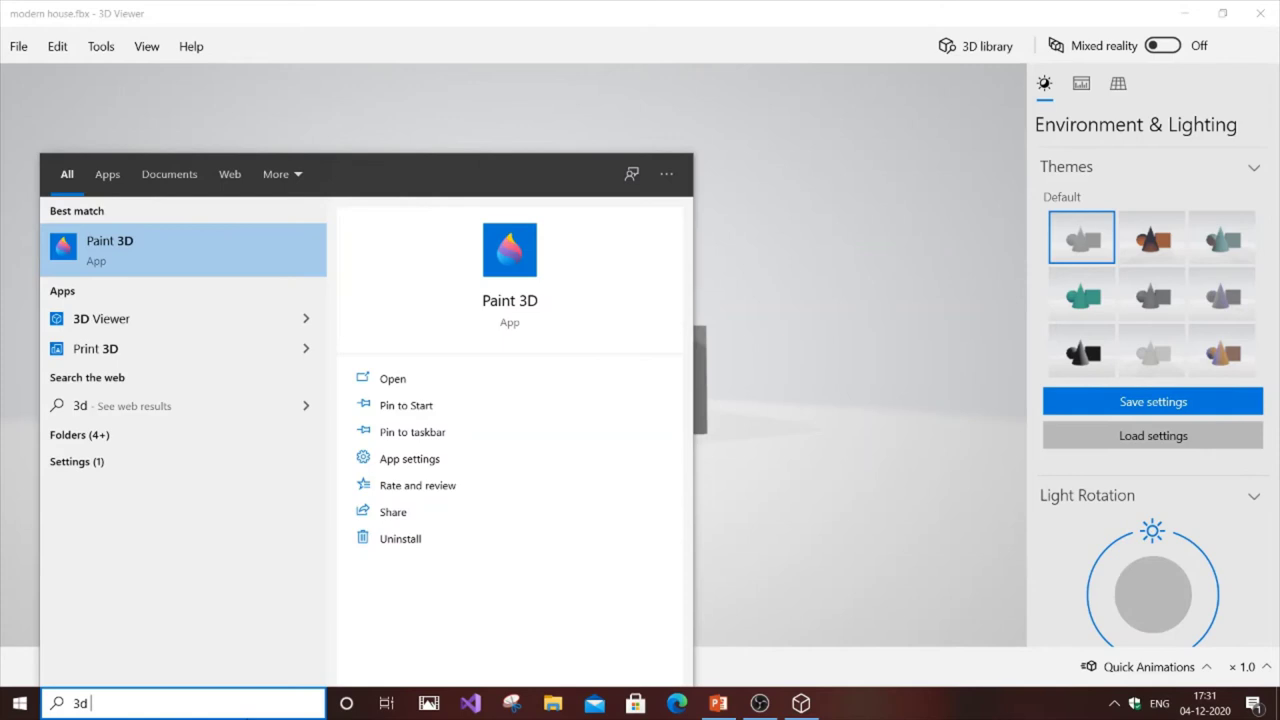
type(" view")
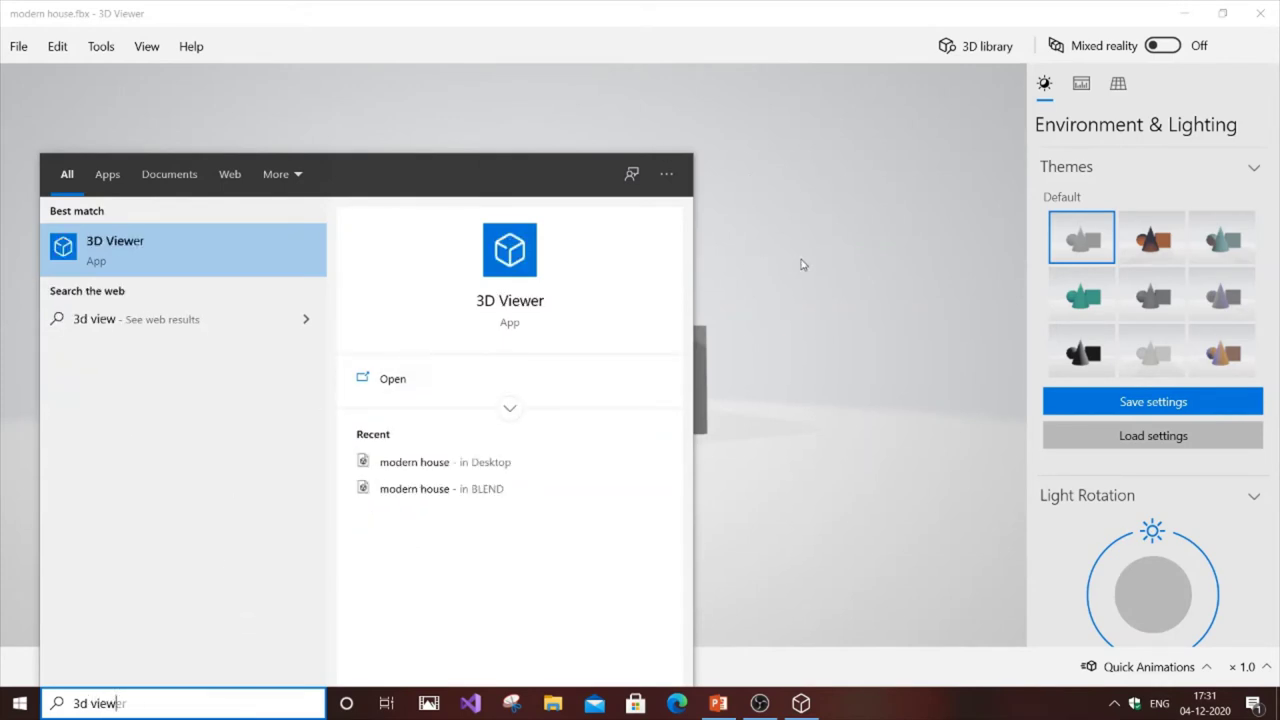
left_click(803, 263)
- Try a second colour theme on the house model, then return to the original one
left_click(1150, 236)
left_click(1081, 237)
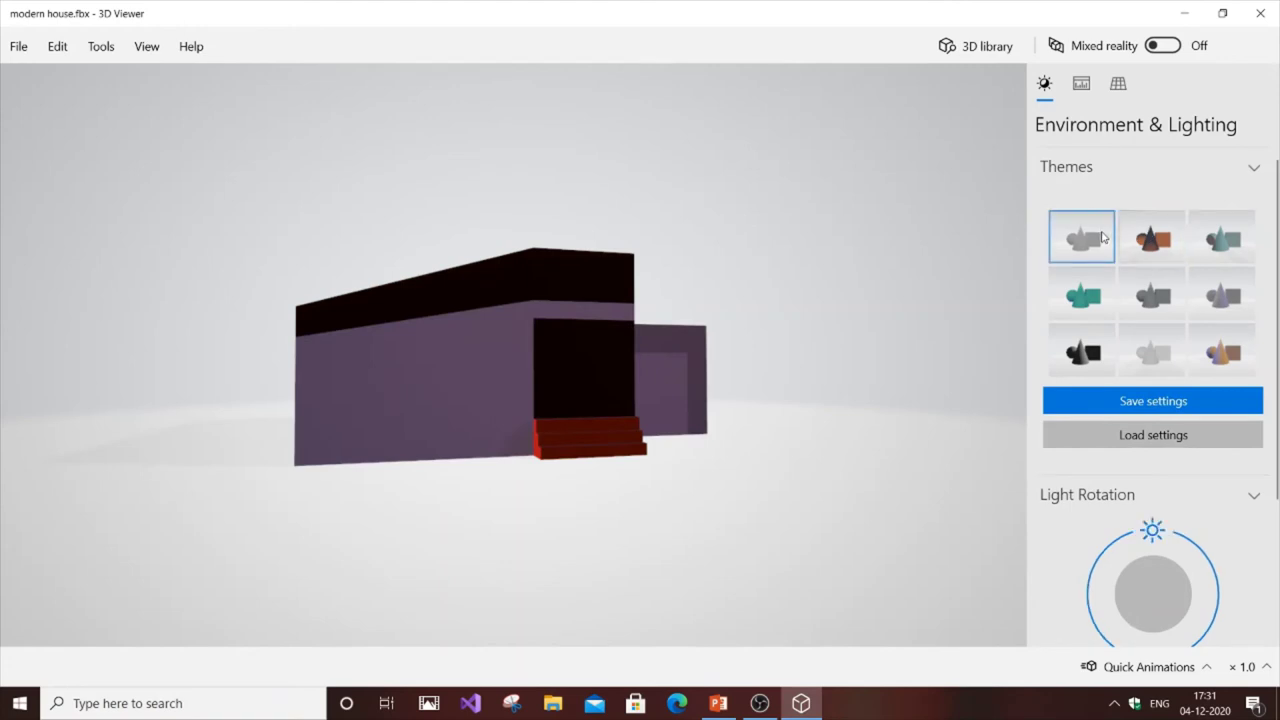
scroll(857, 306, "up", 3)
scroll(826, 342, "down", 5)
- Orbit and zoom from a high three-quarter view down to a low front view of the door
left_click_drag(777, 351, 589, 414)
scroll(620, 389, "up", 3)
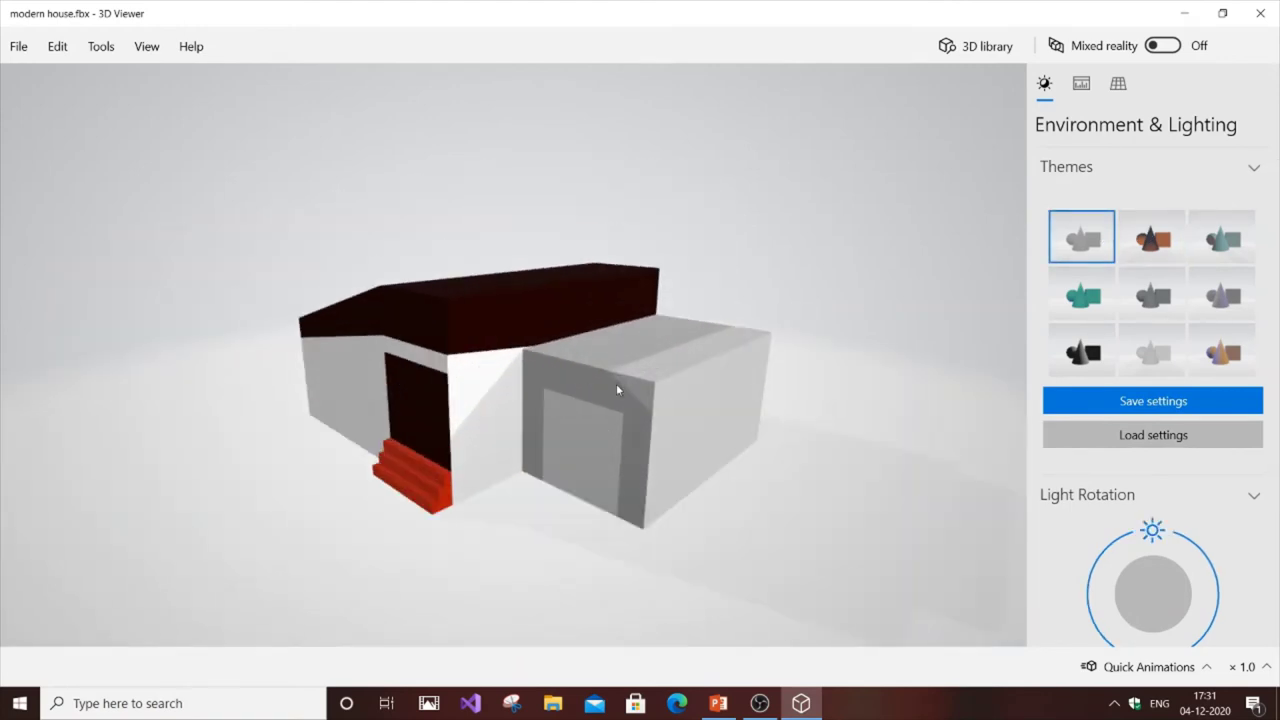
scroll(686, 369, "down", 3)
scroll(530, 436, "up", 3)
left_click_drag(530, 436, 348, 392)
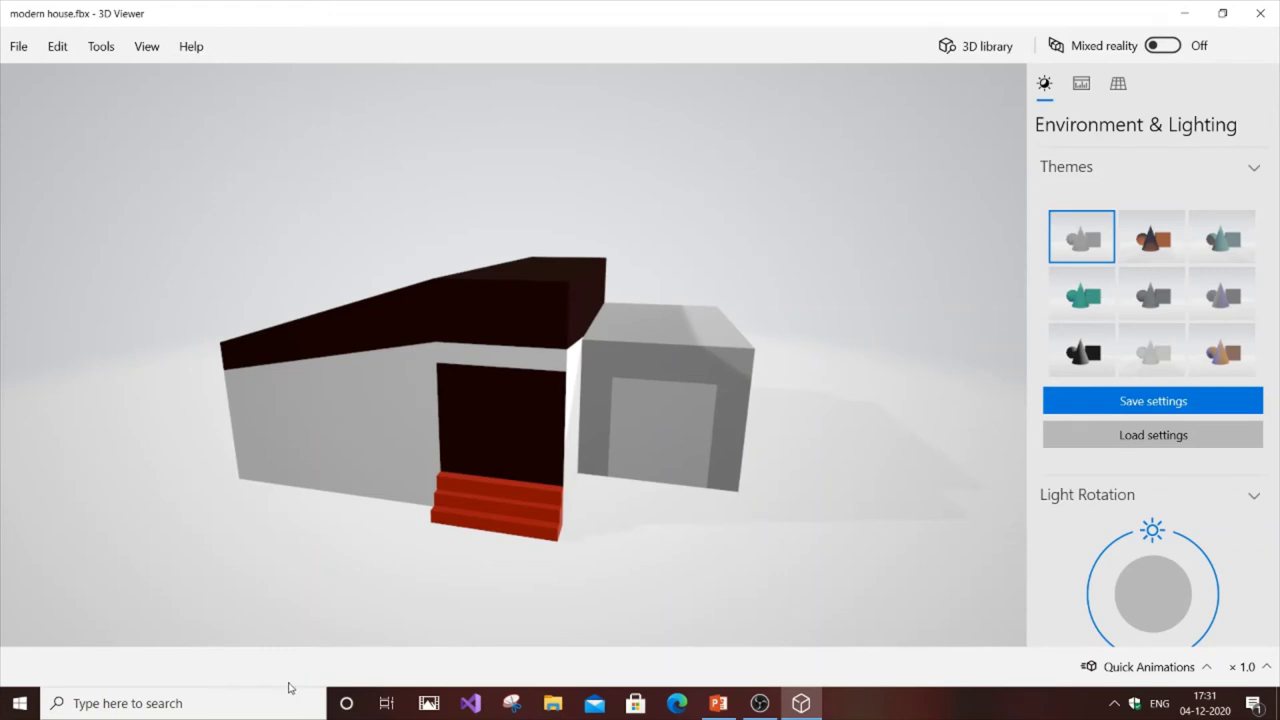
- Search for 'unity' and launch Unity Hub, opening New Unity Project (4)
left_click(258, 712)
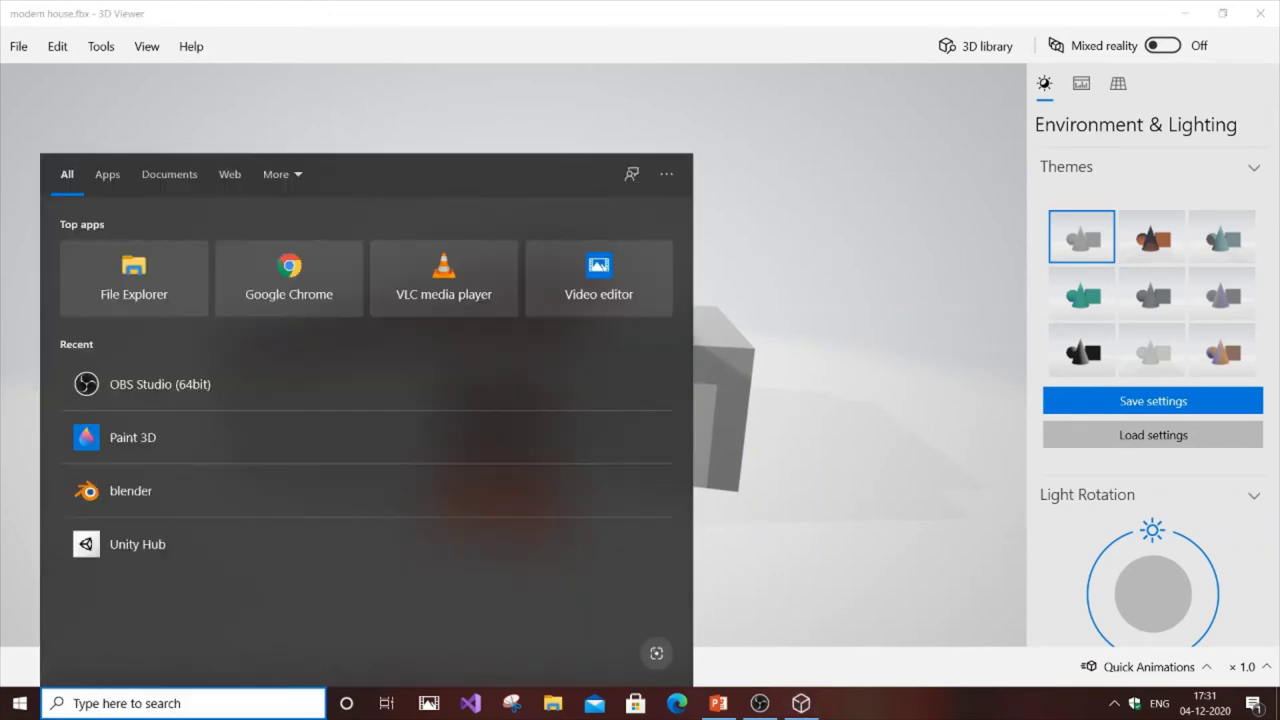
type("unity")
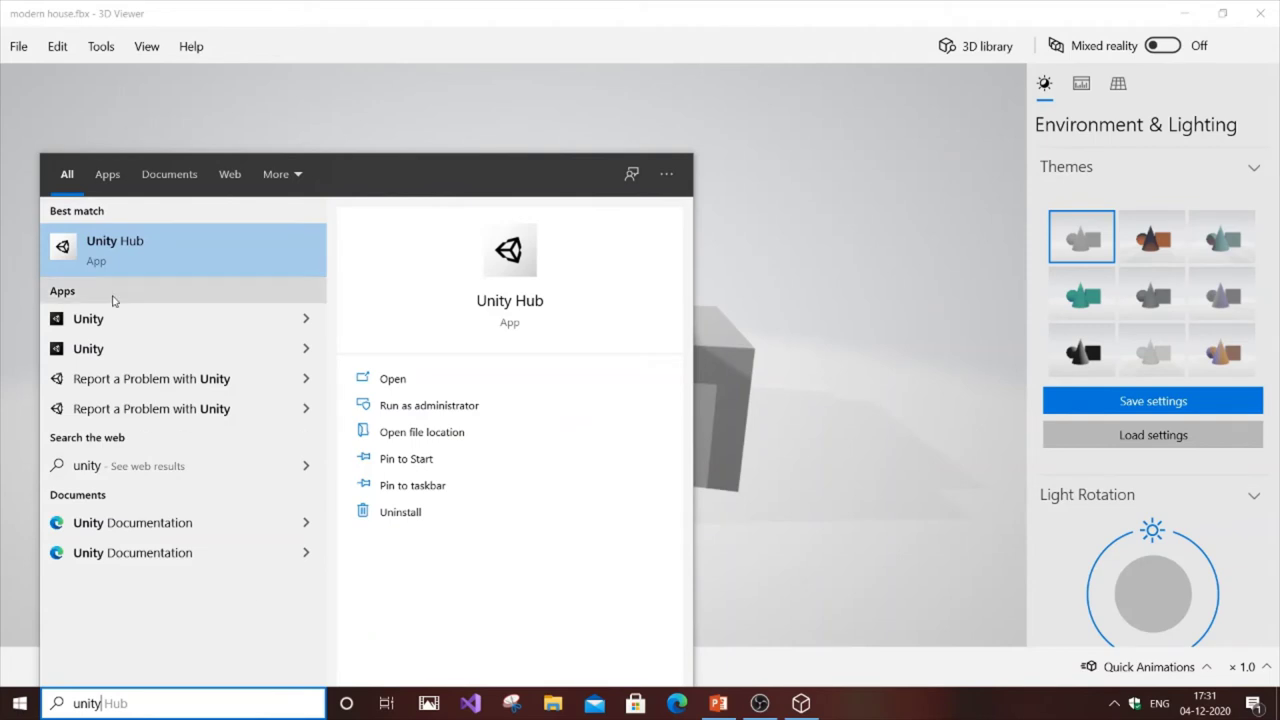
left_click(390, 379)
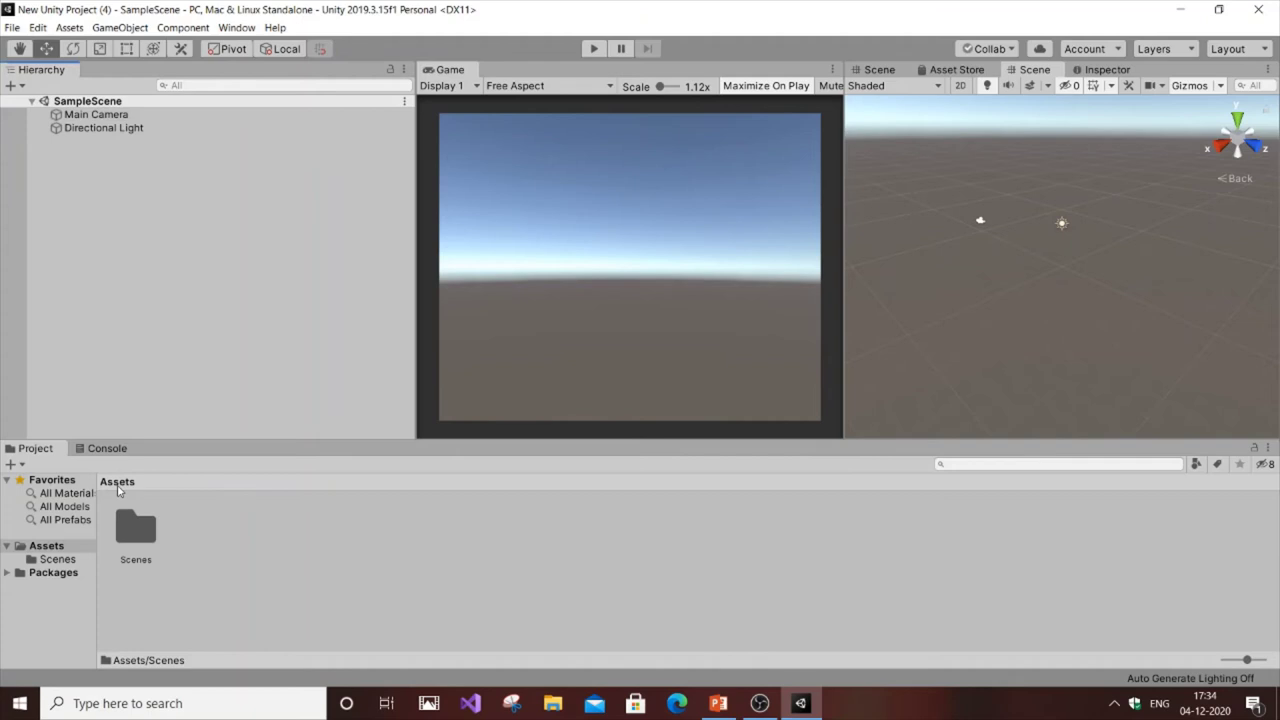
- Browse the Packages and Scenes folders in the Project window, ending back in Assets
left_click(56, 573)
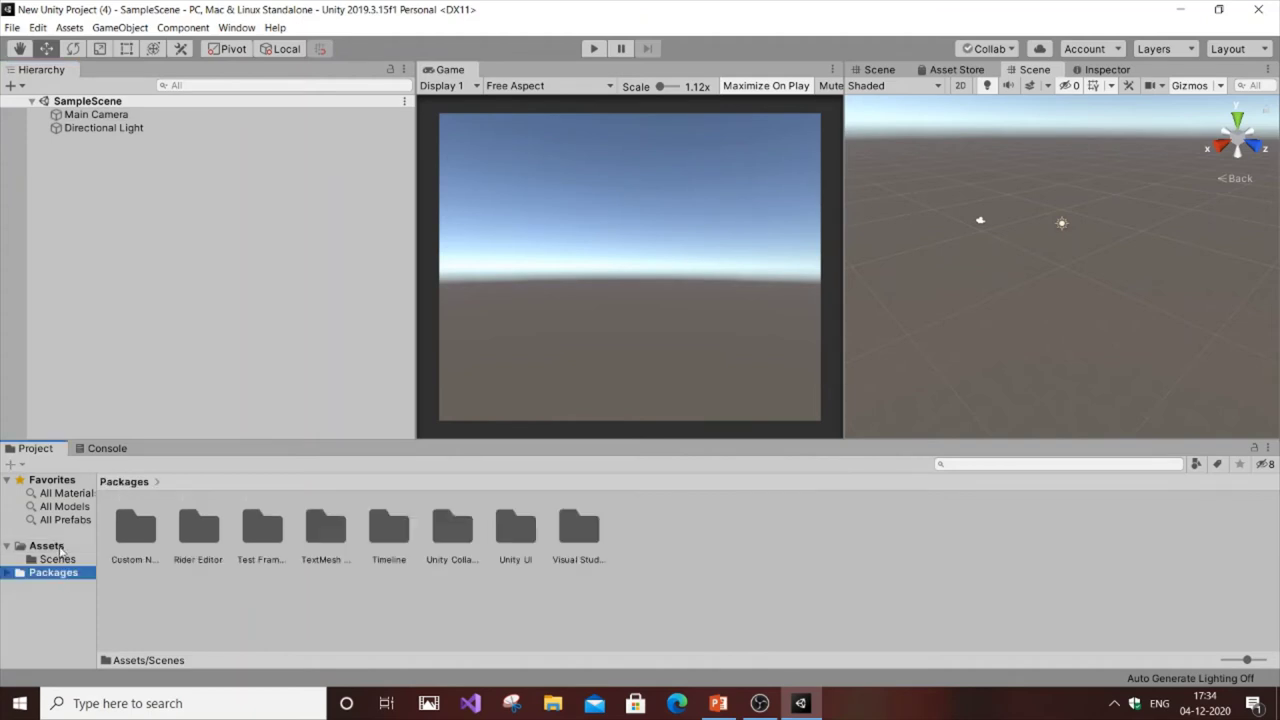
left_click(60, 547)
double_click(152, 540)
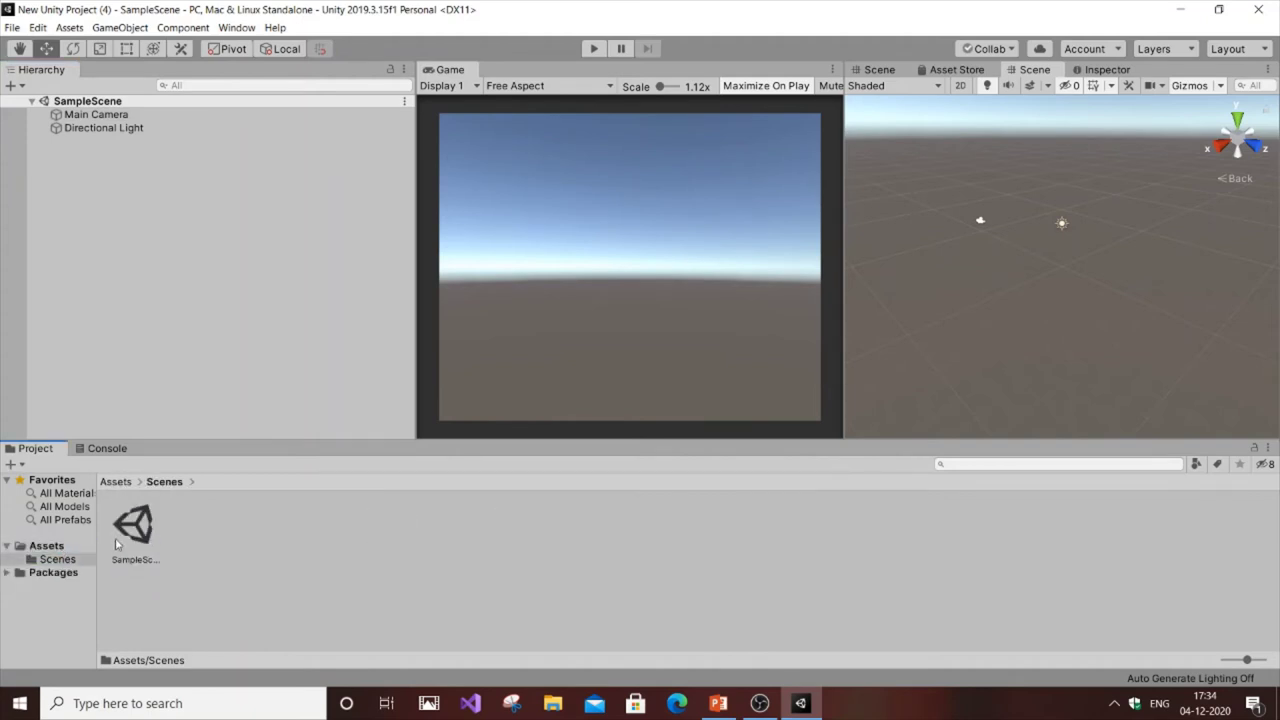
left_click(72, 547)
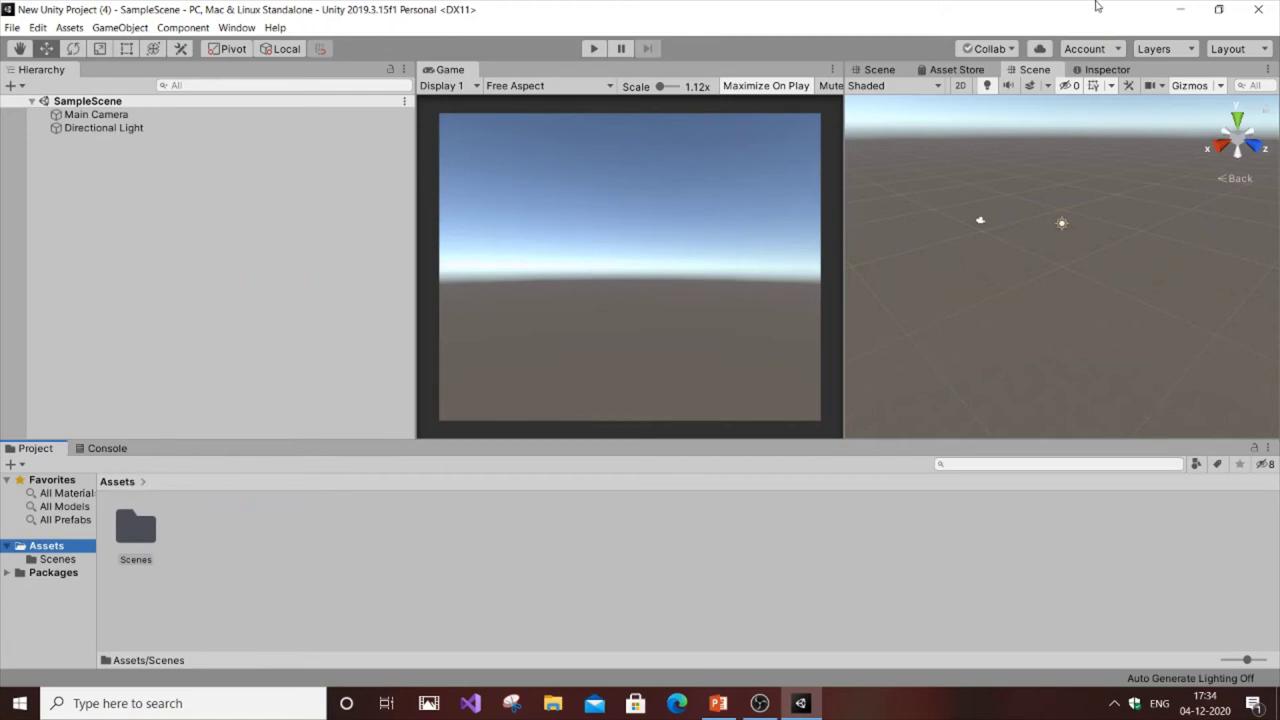
- Drag modern house.fbx from the desktop into Assets, then maximise the editor again
left_click(1219, 9)
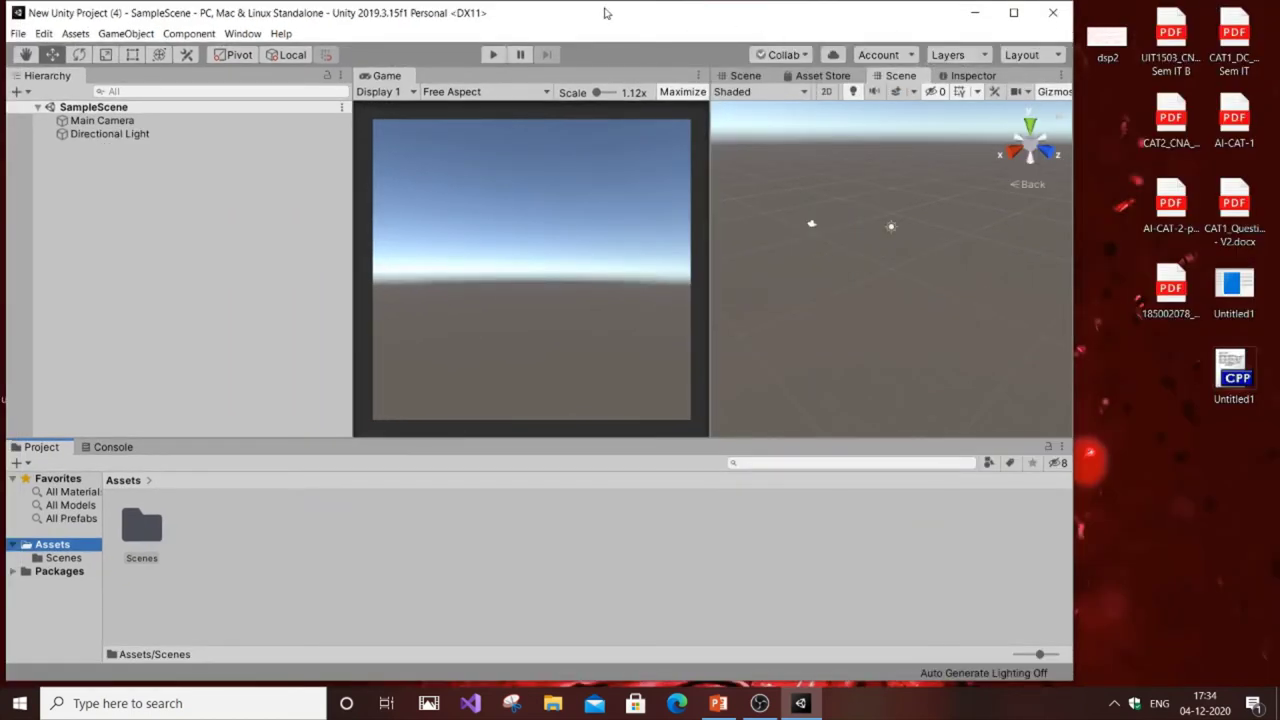
left_click_drag(594, 9, 672, 20)
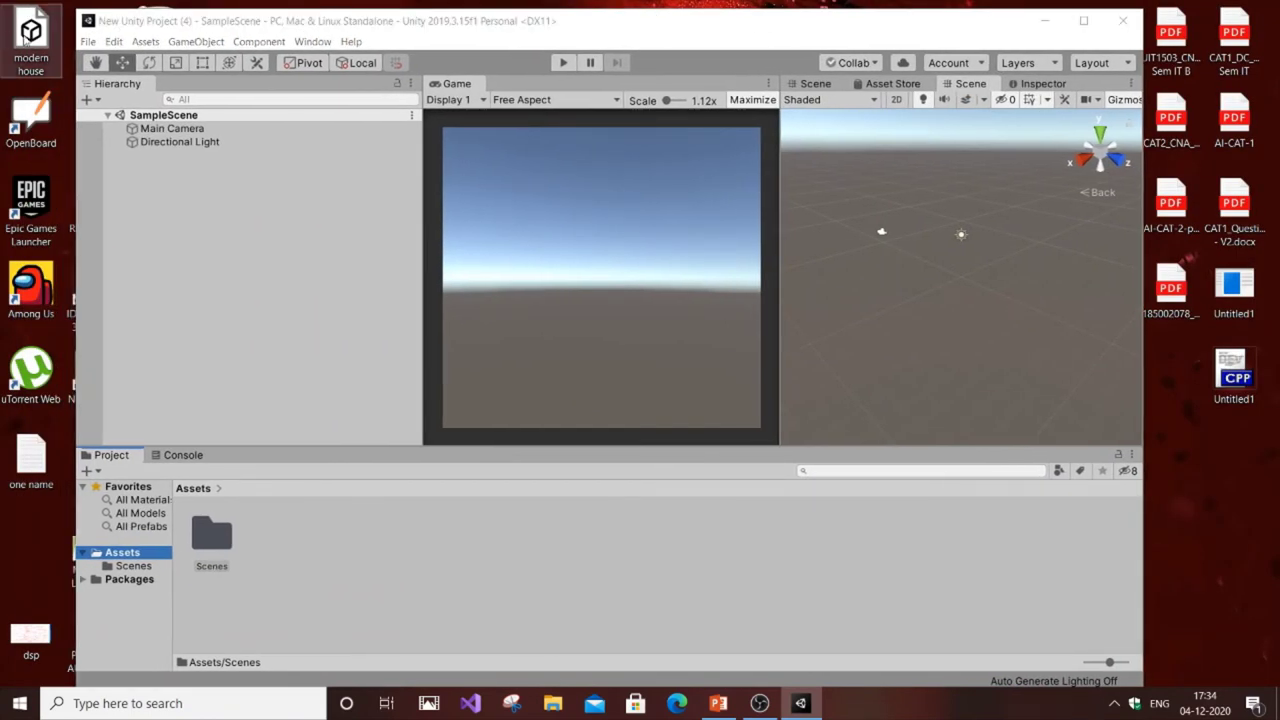
left_click(110, 233)
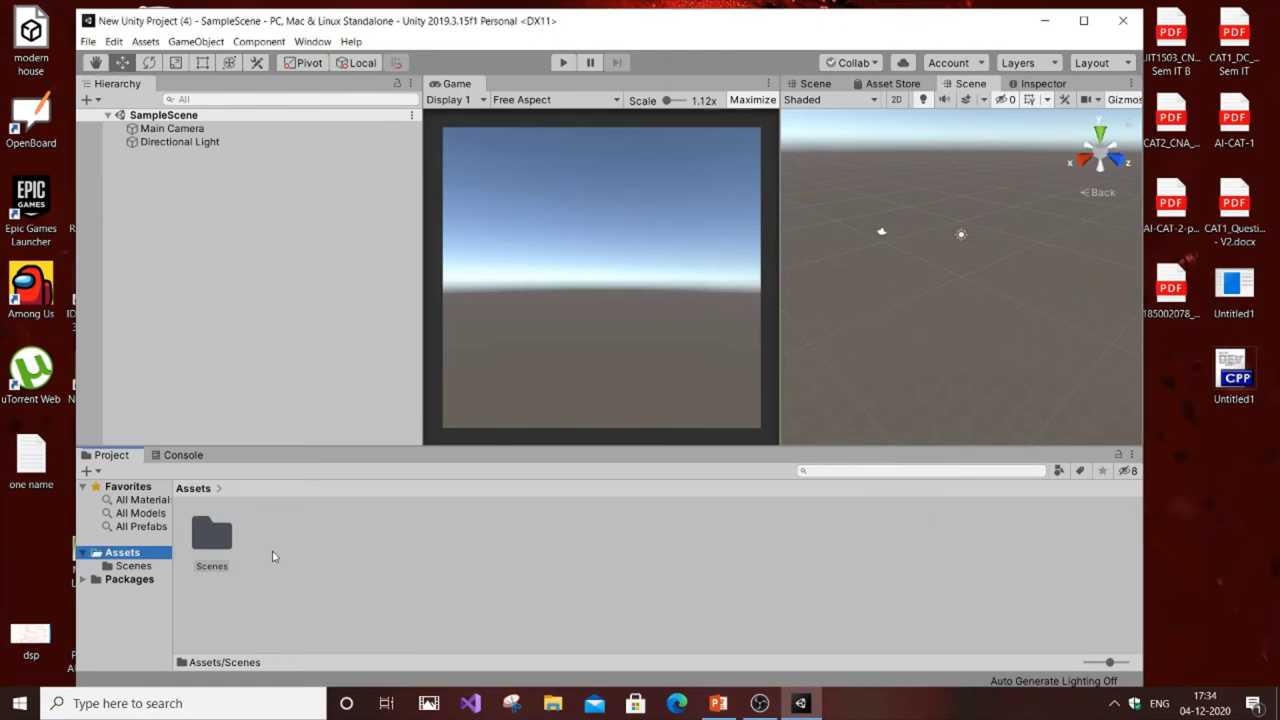
left_click(1085, 21)
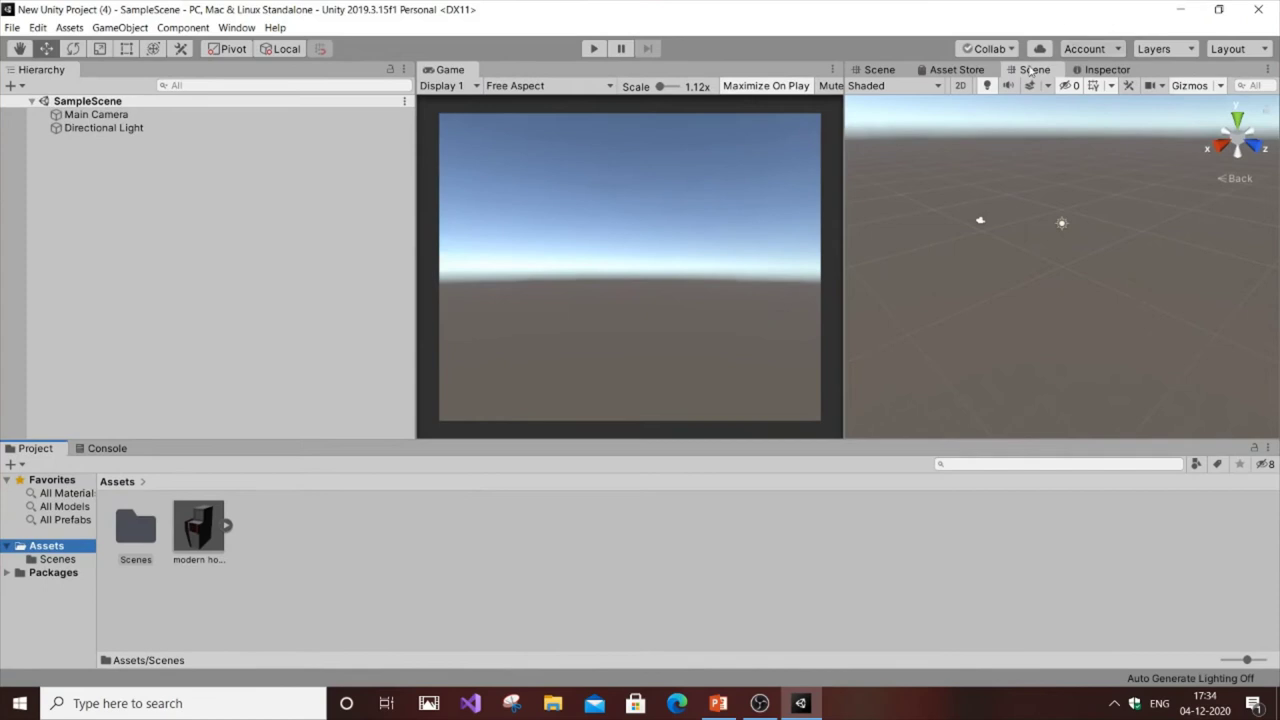
- Add modern house to the Hierarchy, slide Main Camera until the house shows, then frame the house
left_click_drag(202, 537, 173, 398)
left_click_drag(125, 192, 120, 191)
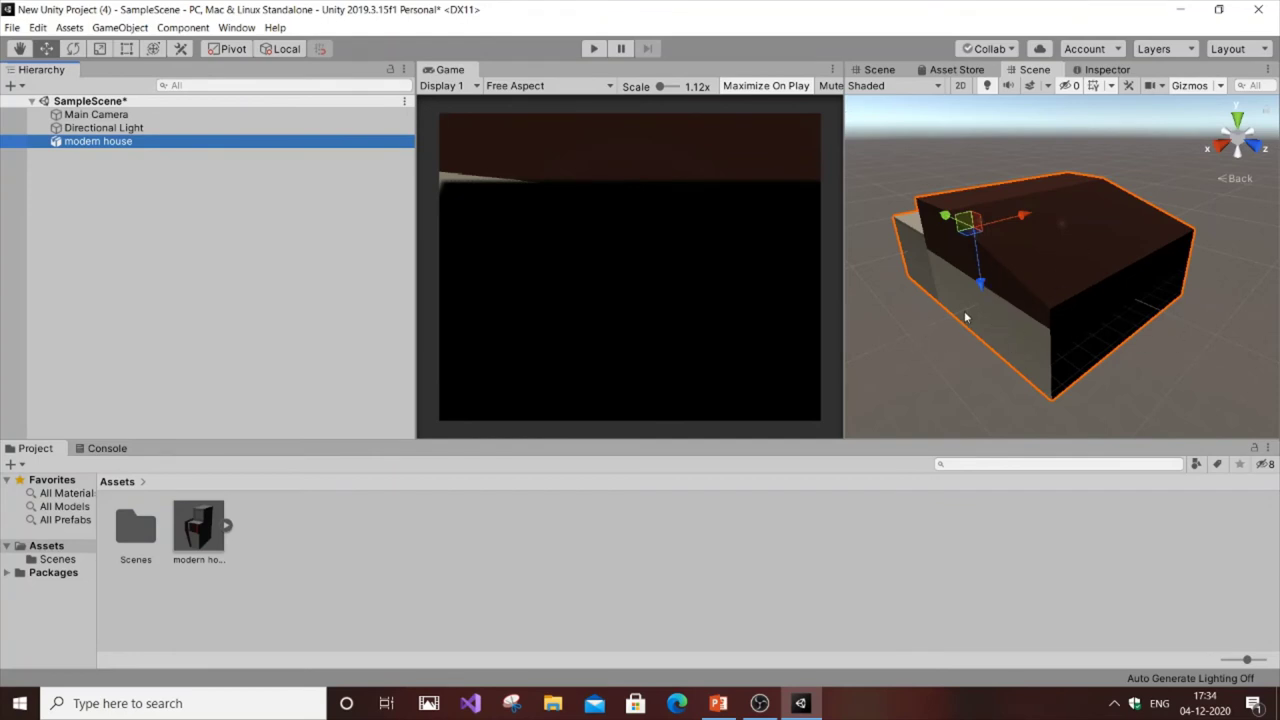
double_click(82, 116)
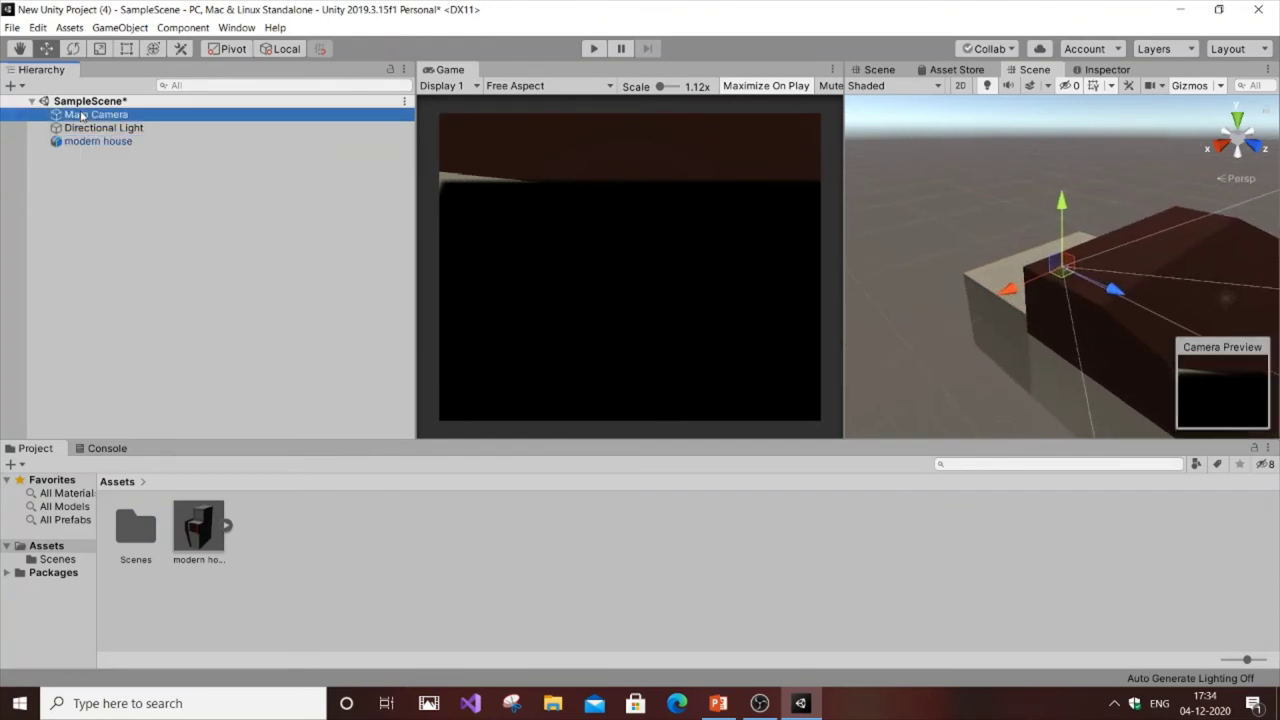
left_click_drag(1062, 206, 1065, 204)
left_click_drag(1118, 288, 938, 194)
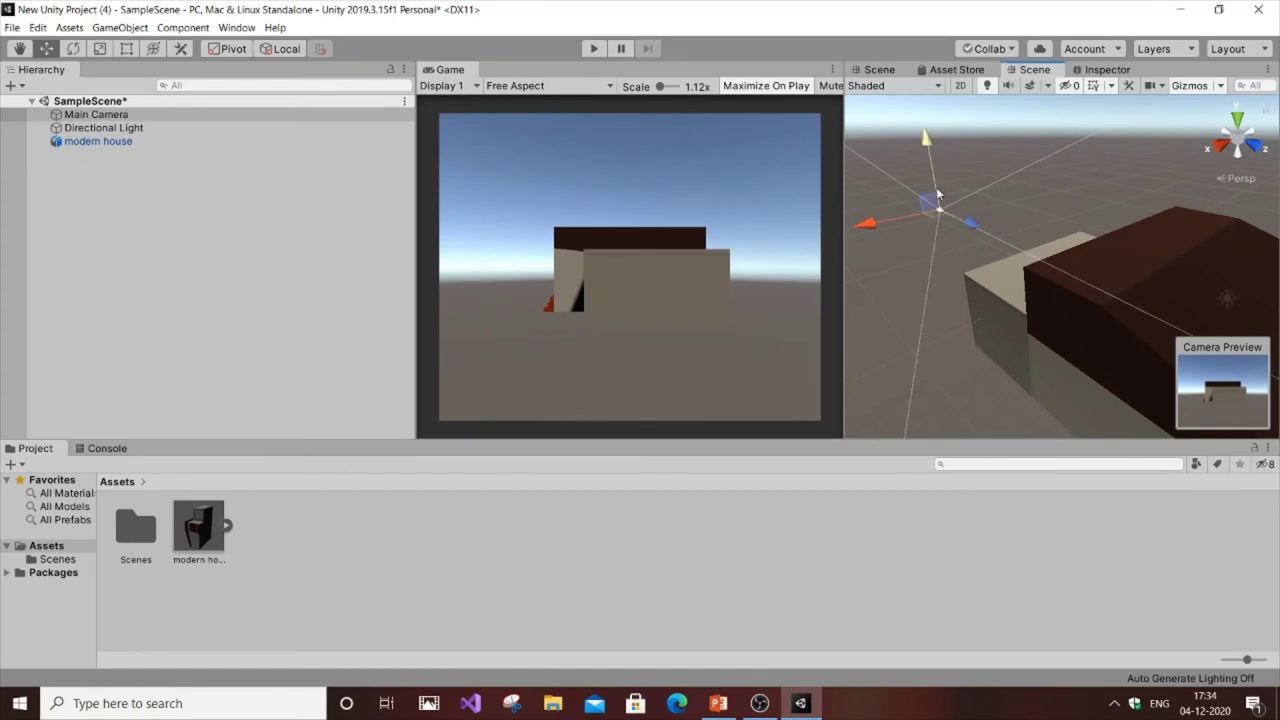
left_click(118, 142)
double_click(118, 142)
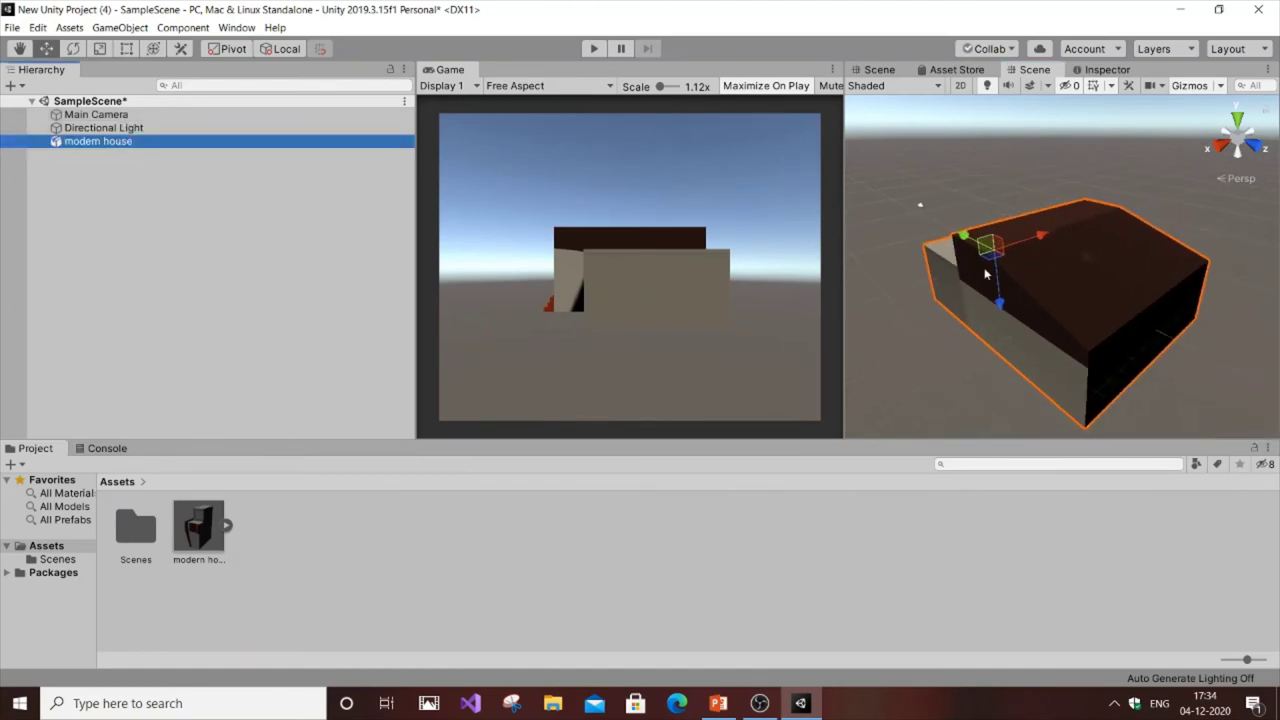
- Rotate the modern house about its vertical axis so the red-step door side faces the camera
left_click(127, 49)
left_click(99, 49)
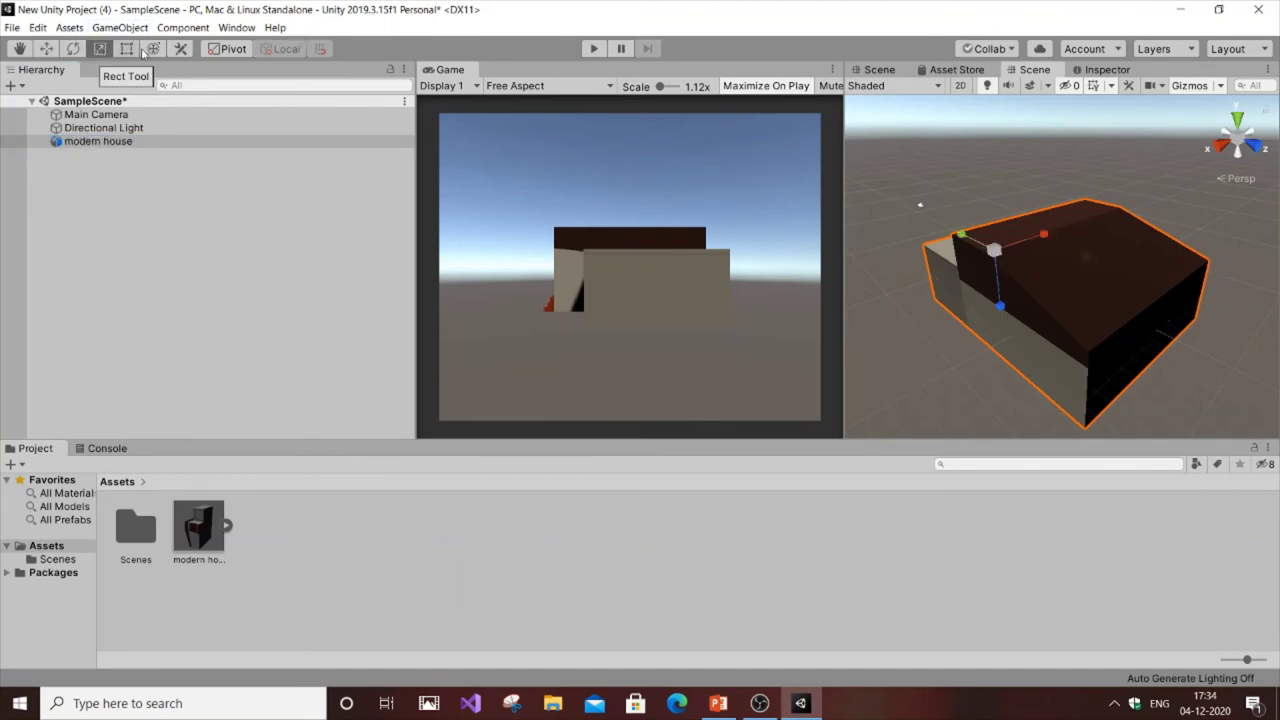
left_click(73, 48)
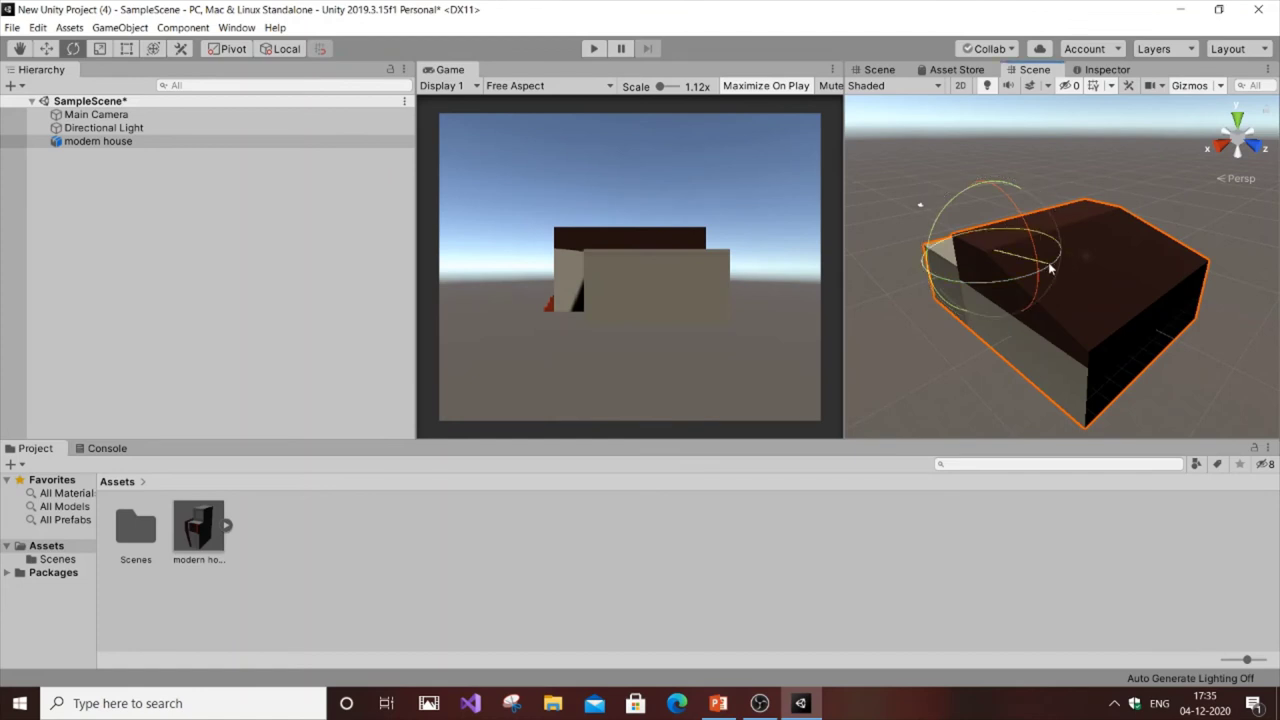
left_click_drag(1050, 268, 1040, 200)
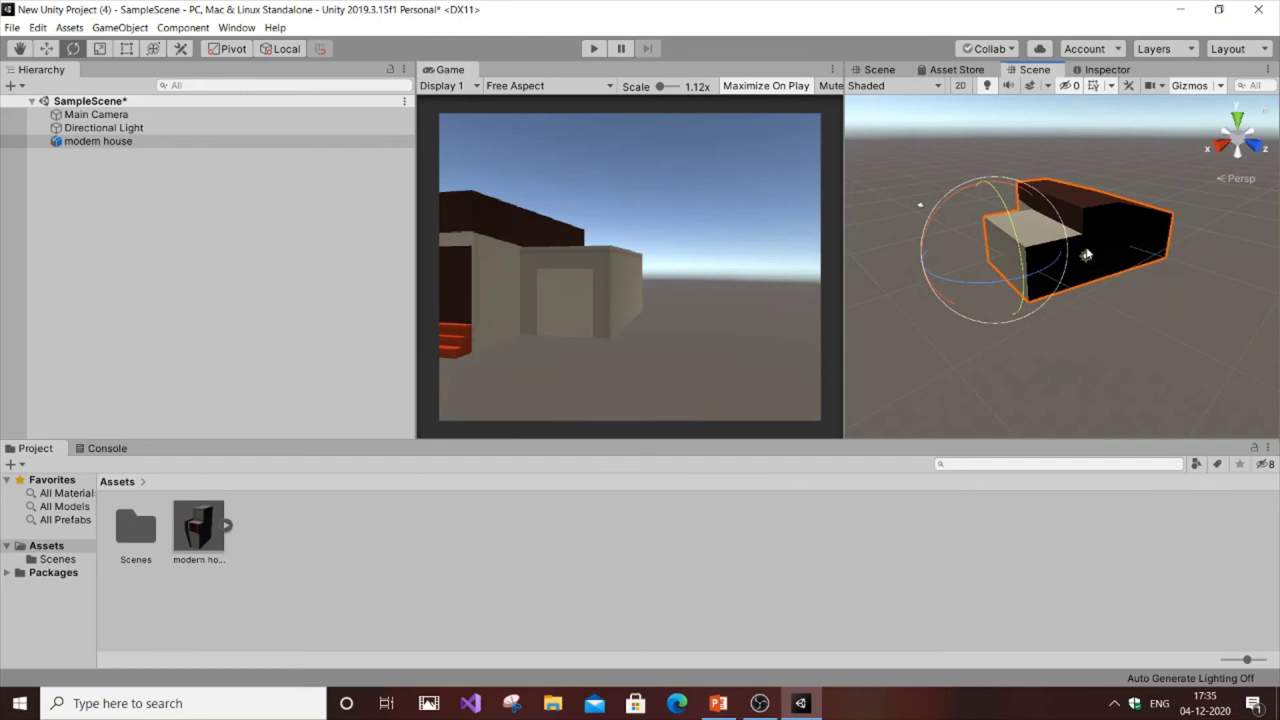
left_click_drag(1062, 260, 1040, 255)
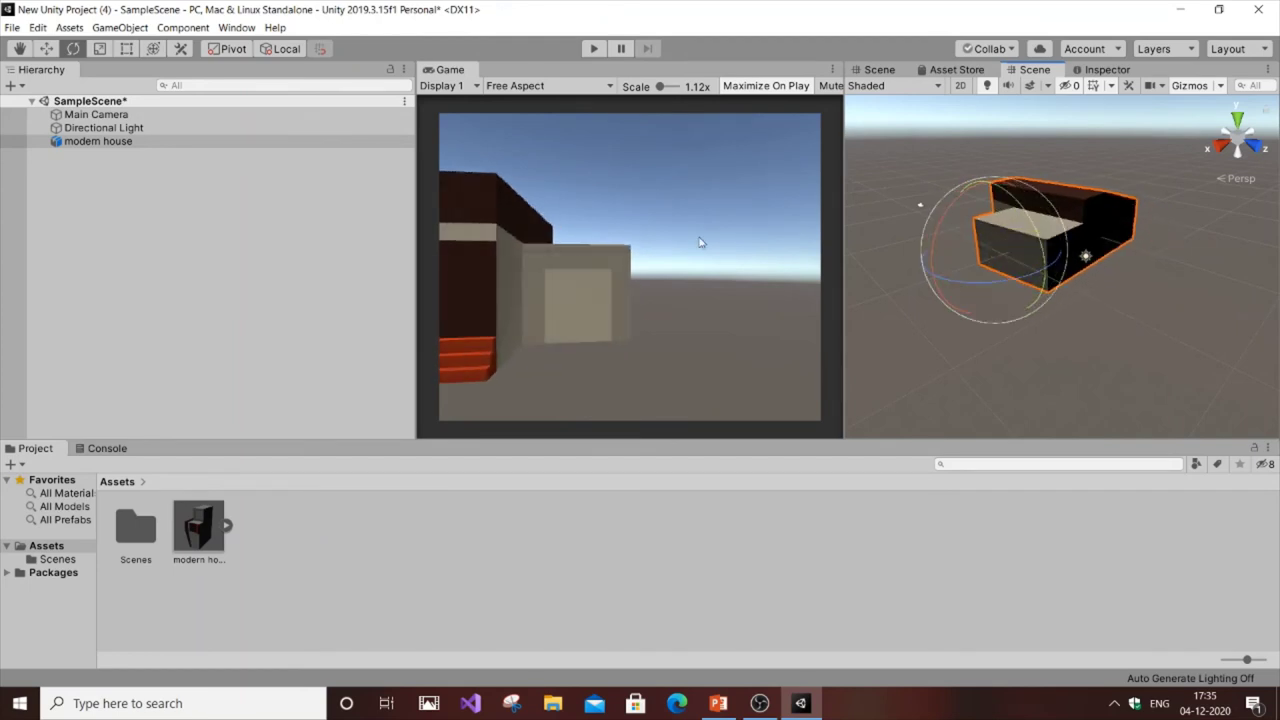
double_click(96, 114)
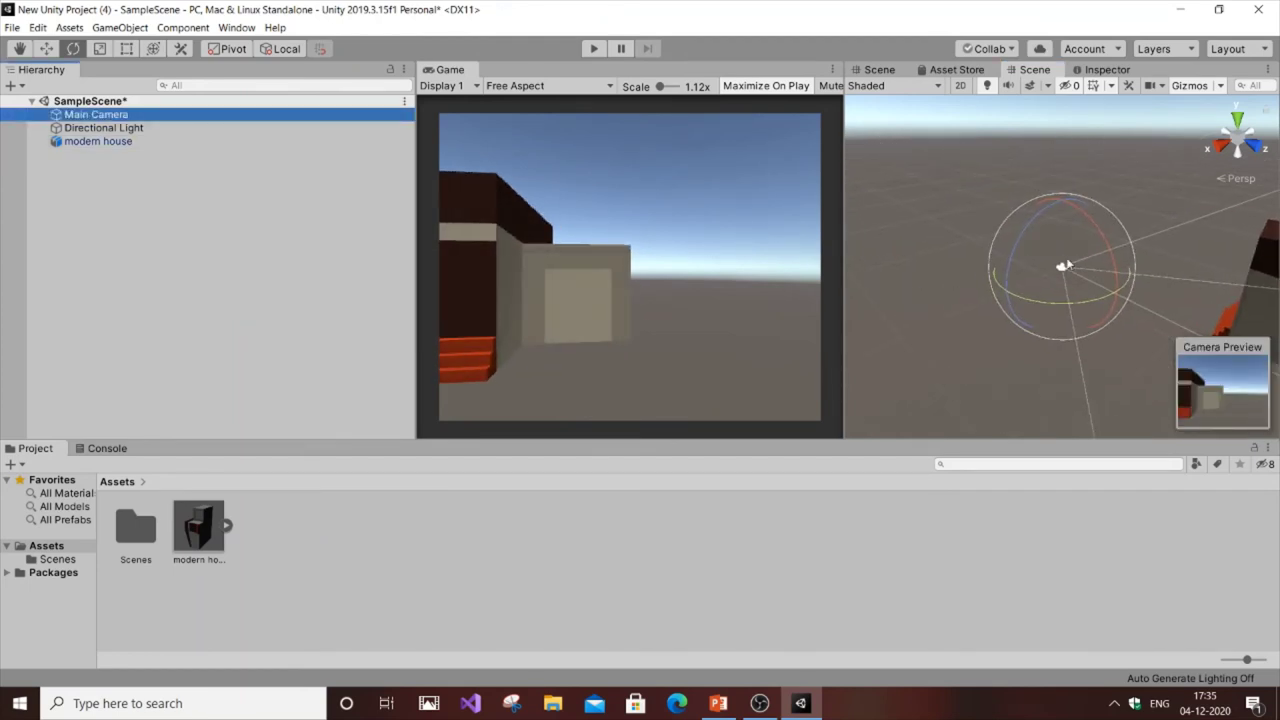
left_click(46, 48)
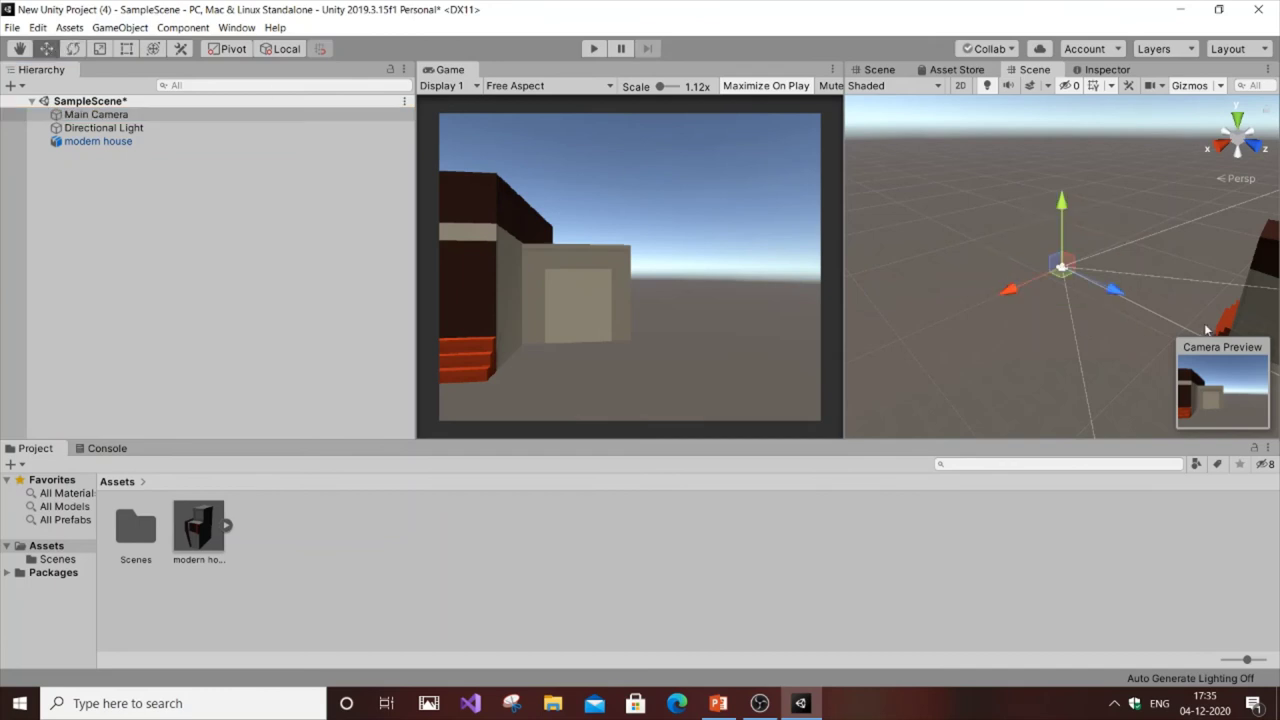
- Pull Main Camera back along Z, then widen and zoom the Game view onto the house front
left_click_drag(1102, 288, 988, 248)
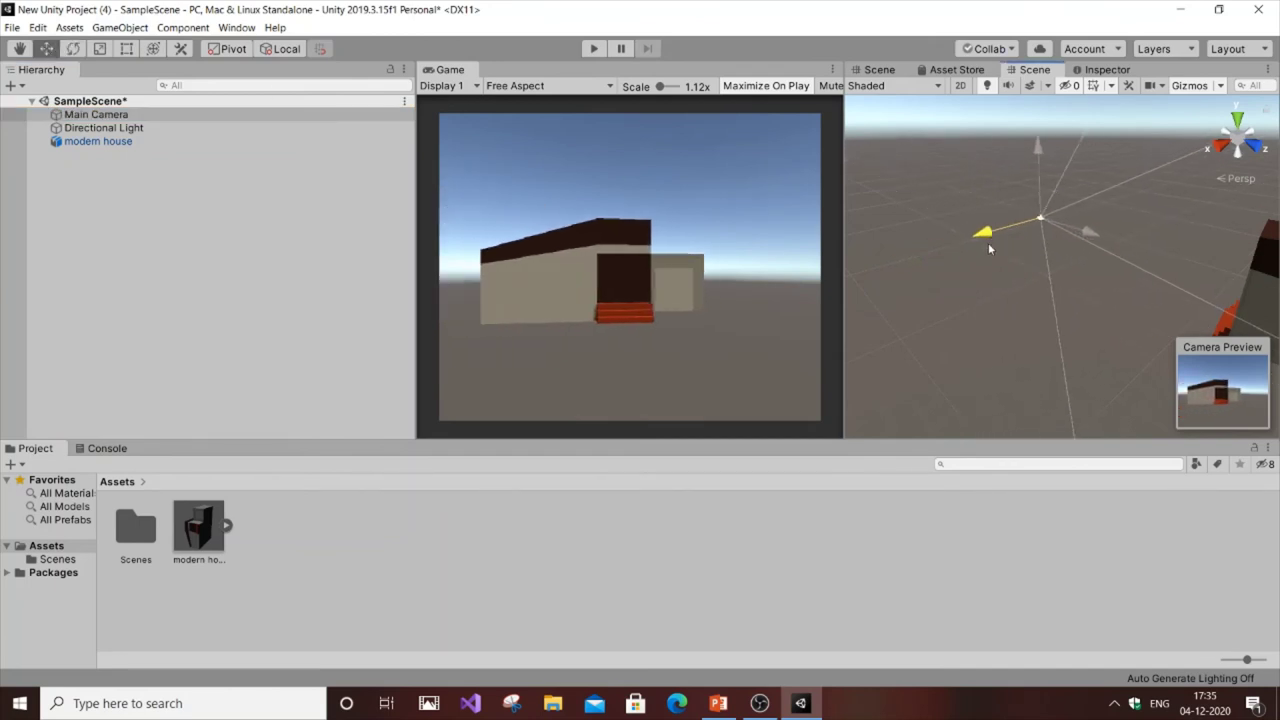
left_click(963, 272)
scroll(818, 296, "up", 2)
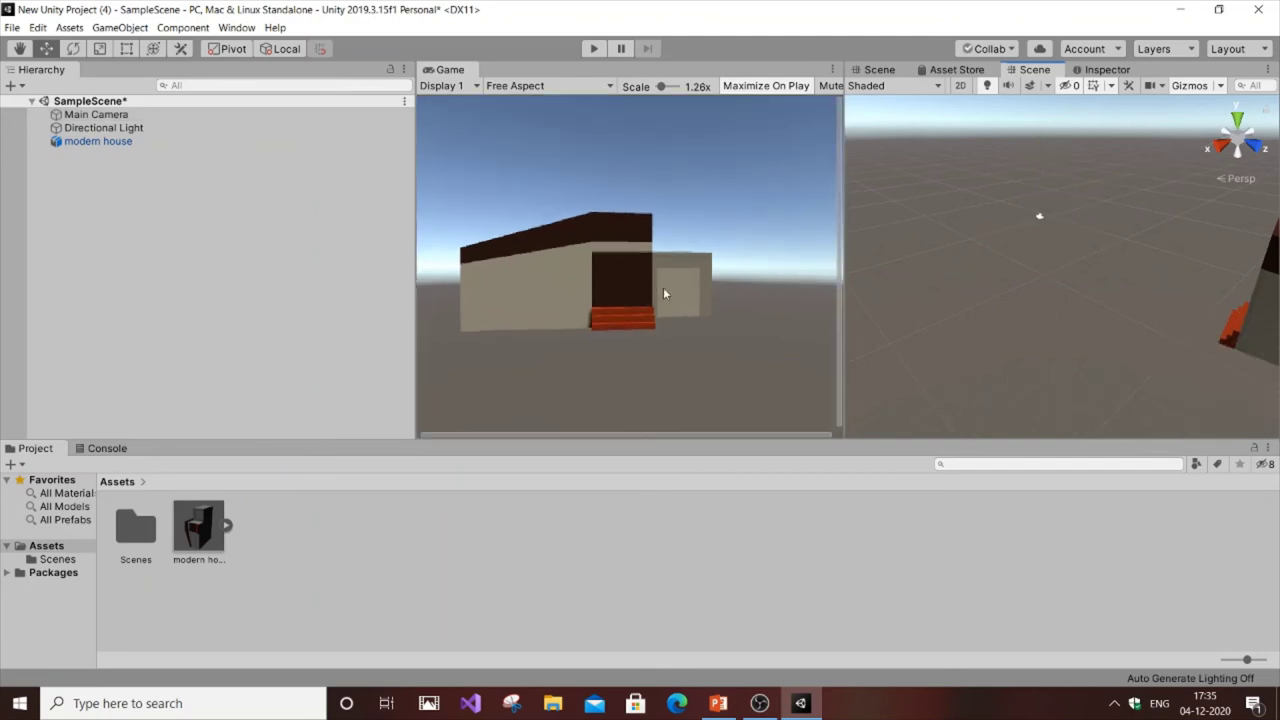
scroll(663, 293, "up", 1)
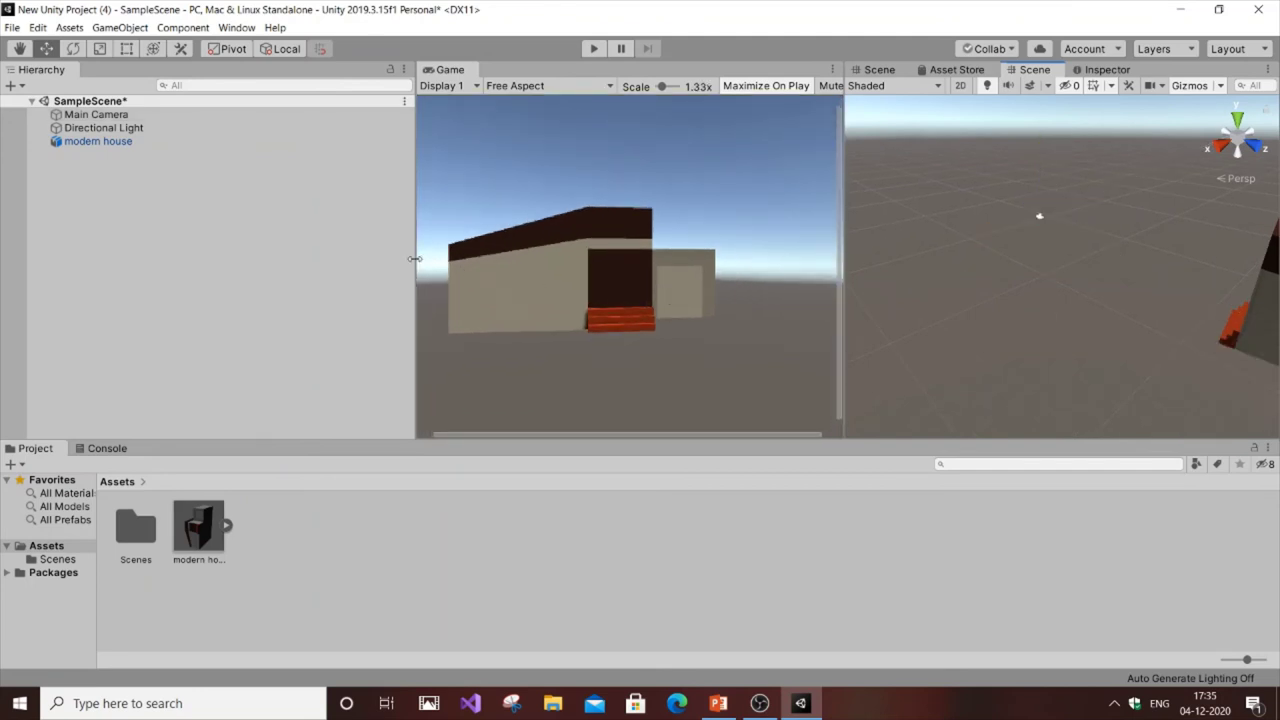
left_click_drag(414, 259, 242, 280)
scroll(507, 258, "up", 3)
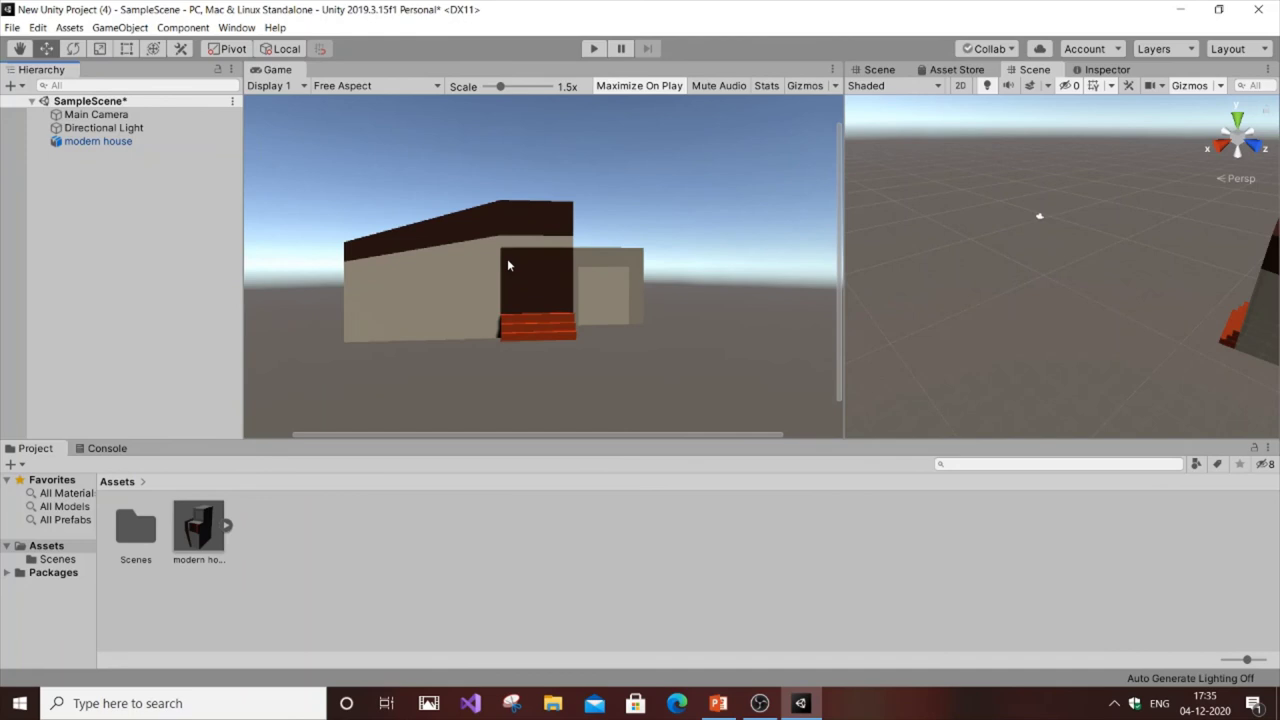
scroll(645, 436, "up", 3)
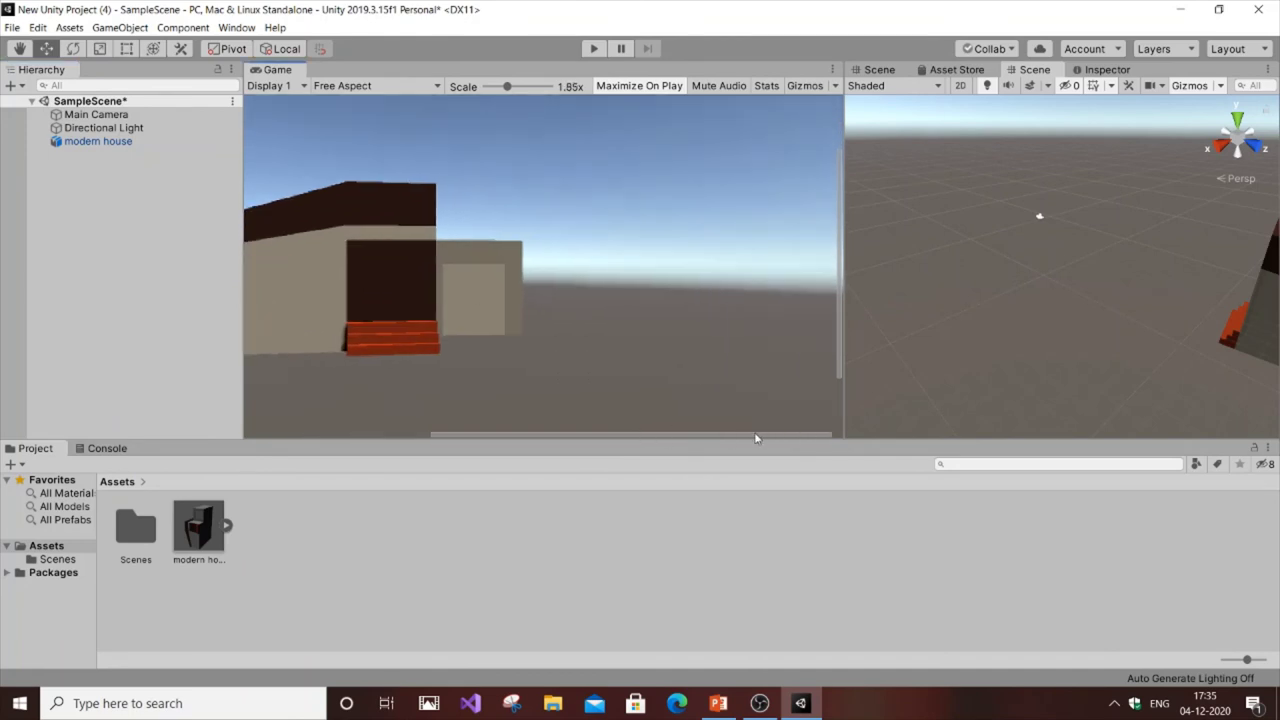
scroll(612, 418, "down", 1)
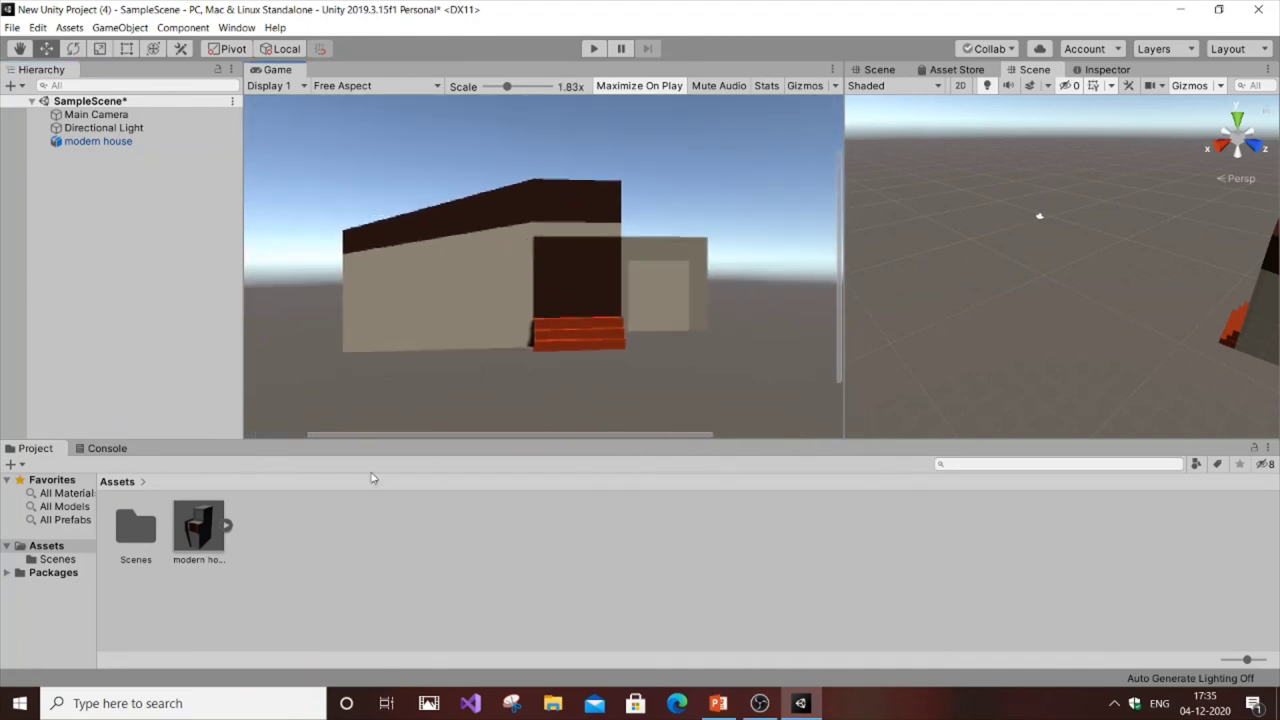